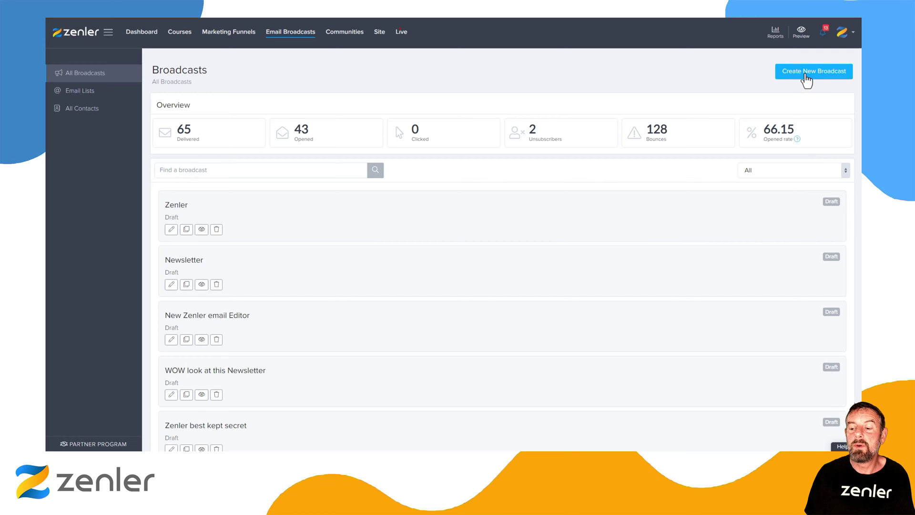
Create a new email broadcast titled "The New Email Editor"
click(806, 76)
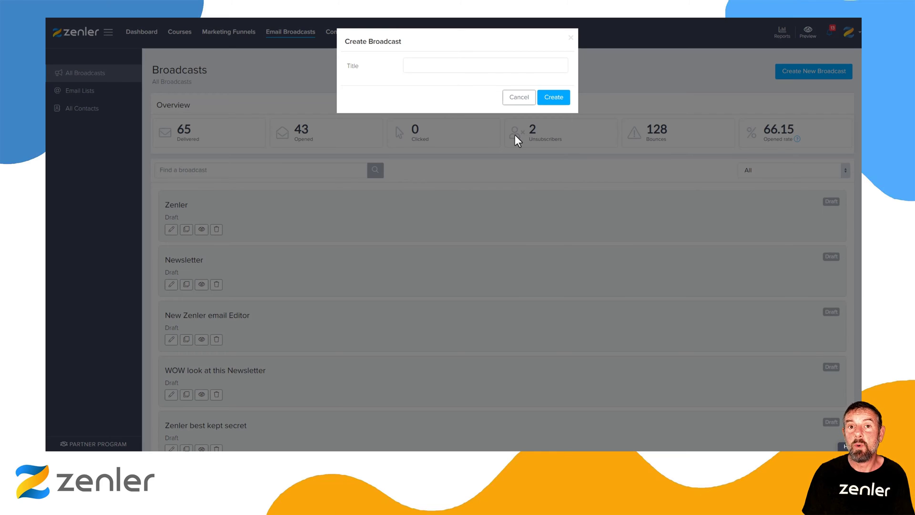
click(426, 67)
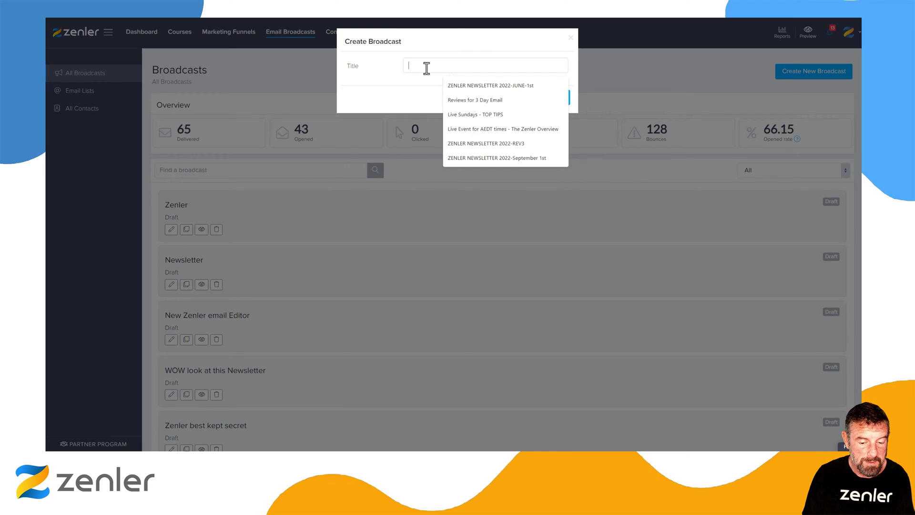
text(The New Email Edit)
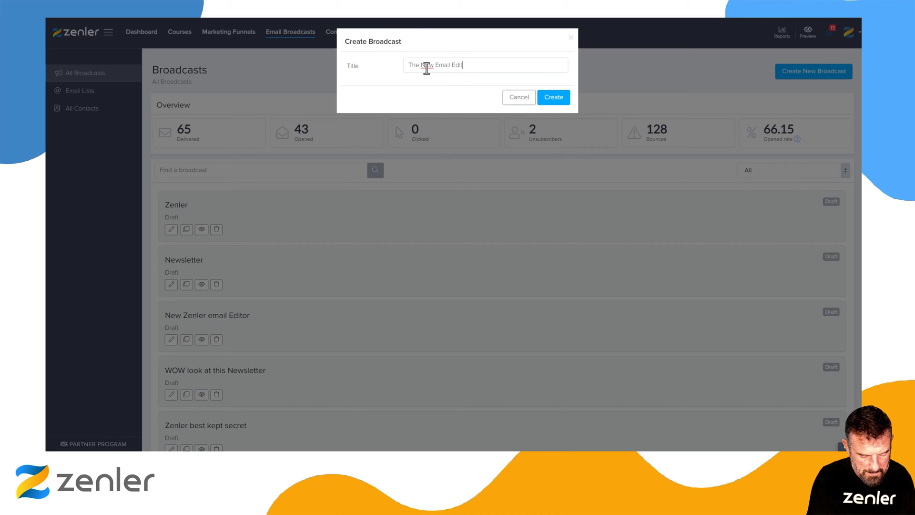
click(426, 67)
key(BackSpace)
text(E)
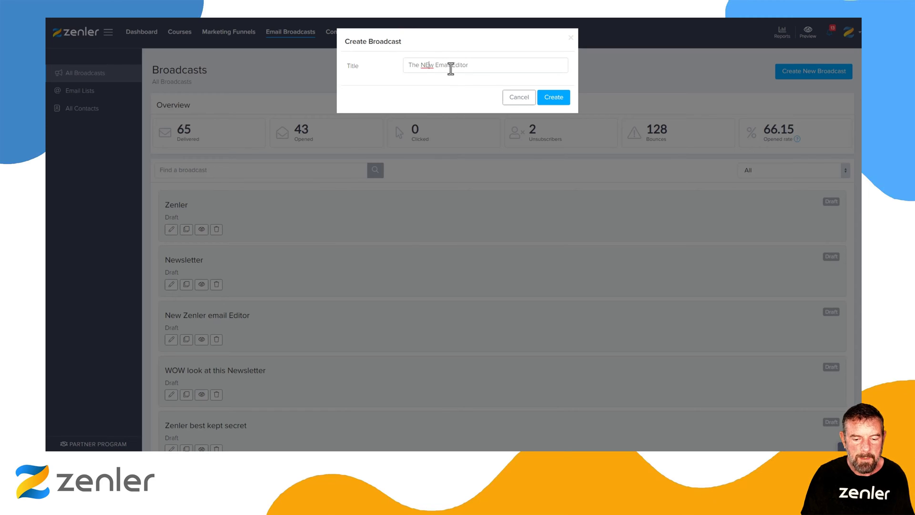
click(553, 98)
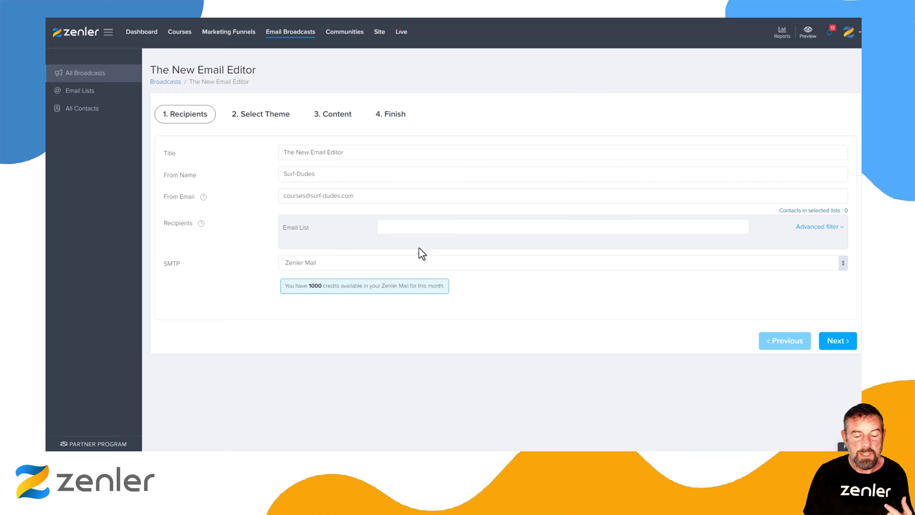
Set the broadcast's recipients to the All contacts email list and continue to theme selection
click(424, 228)
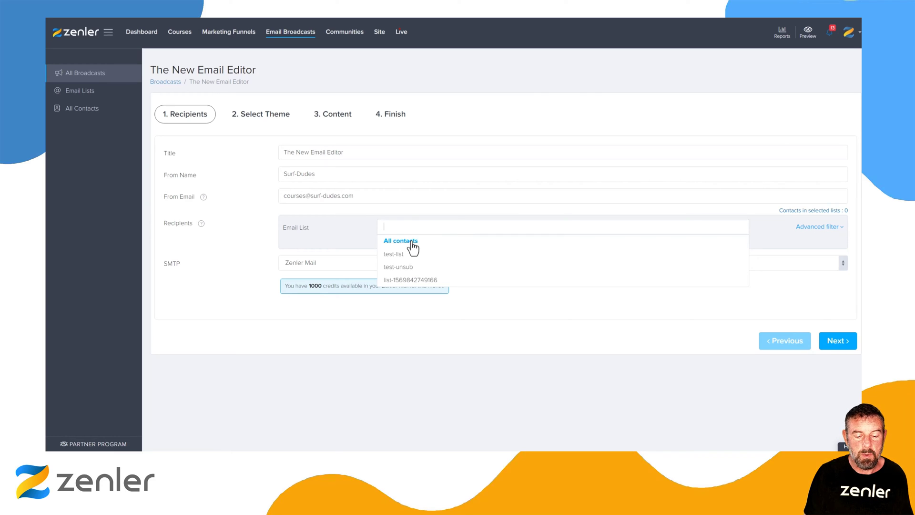
click(413, 242)
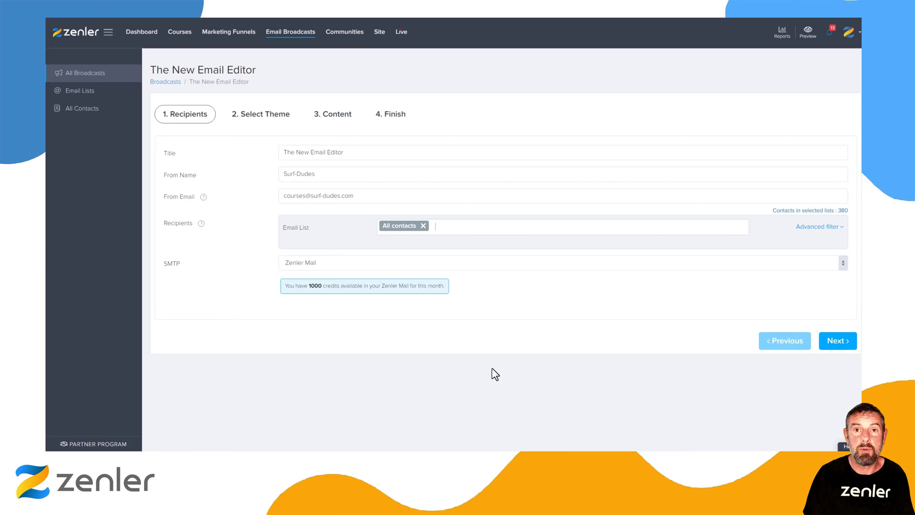
click(832, 340)
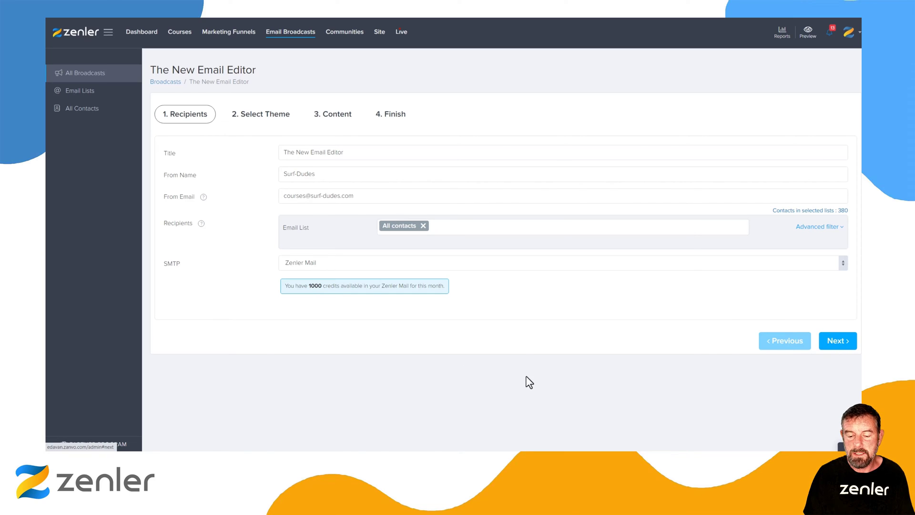
Look through the gallery of email themes from the plain text layouts to the Transactional theme
mouse_move(529, 382)
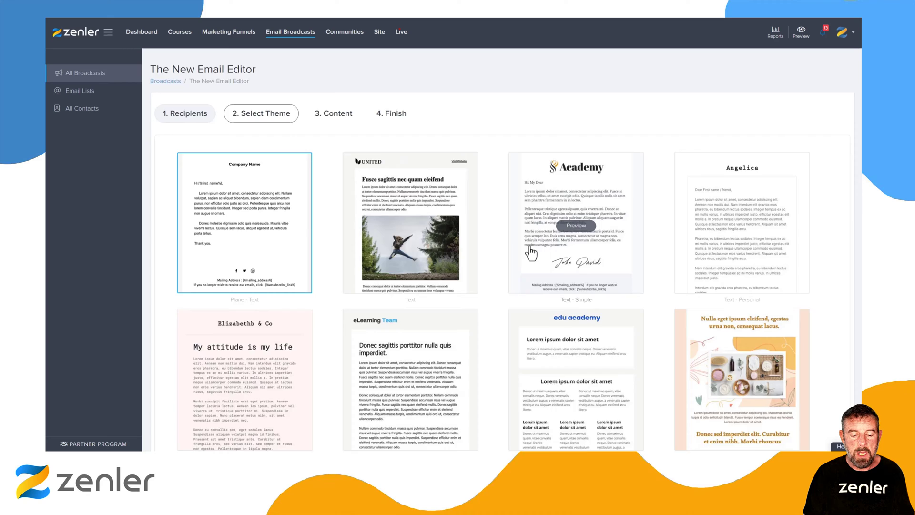
scroll(529, 254, down, 3)
scroll(530, 252, down, 6)
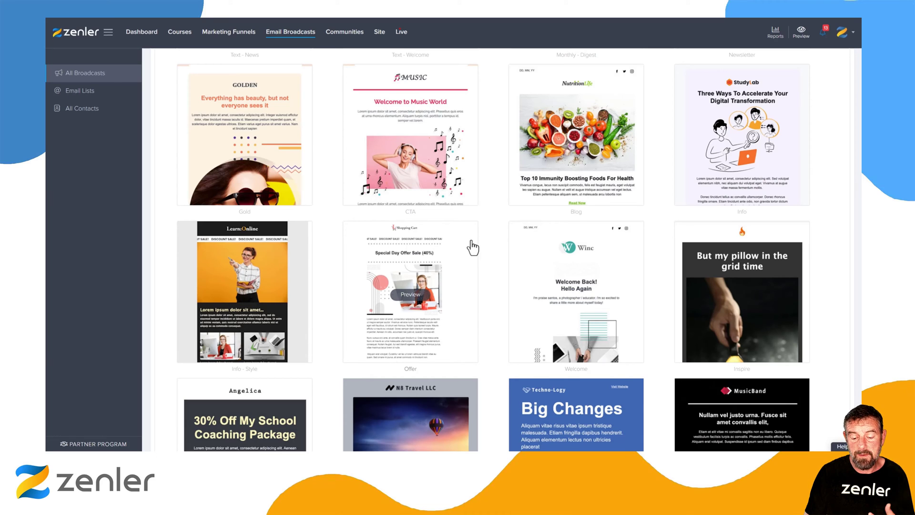
scroll(470, 246, down, 3)
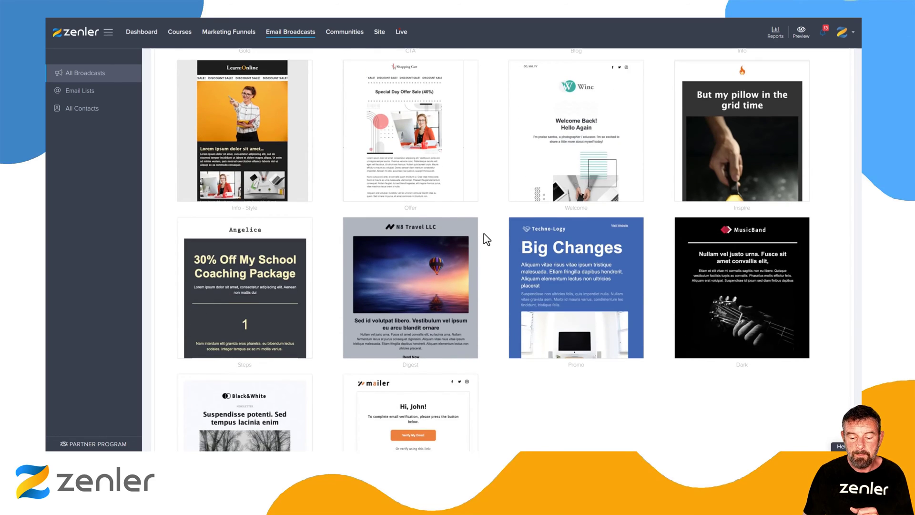
scroll(485, 241, down, 2)
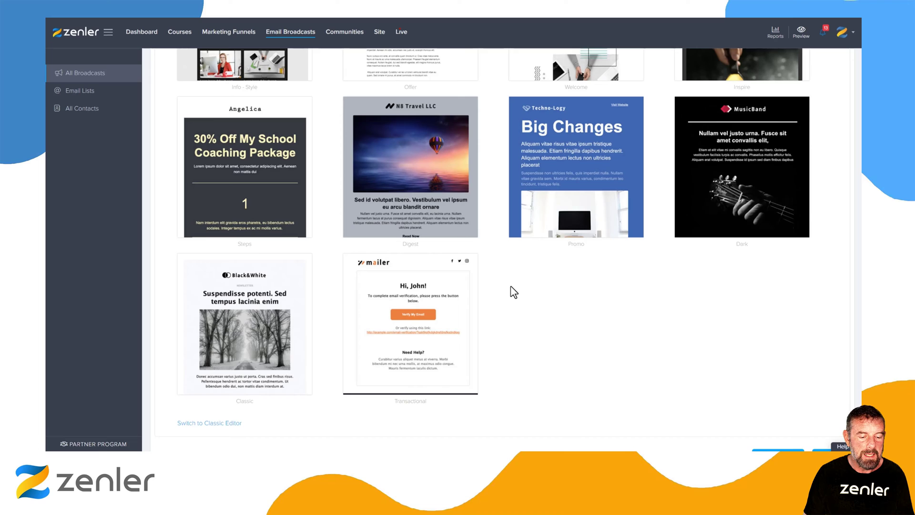
scroll(513, 291, up, 3)
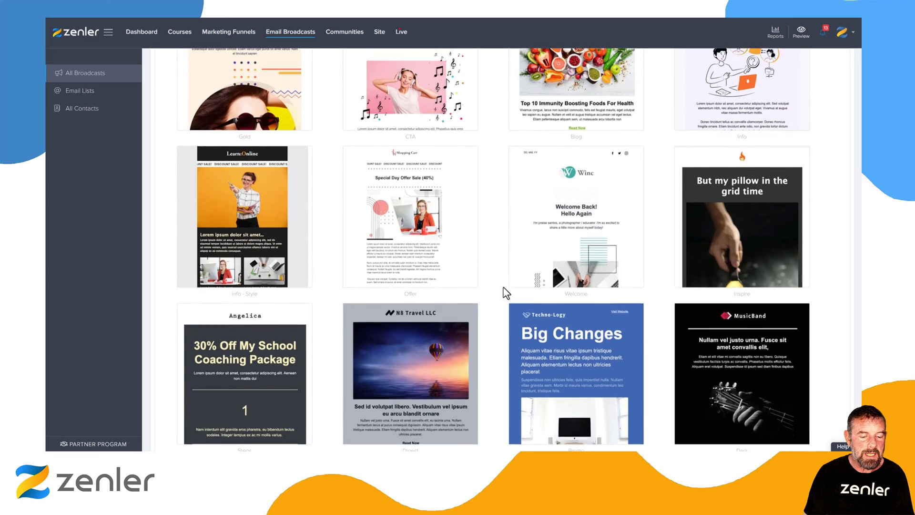
scroll(511, 291, up, 3)
scroll(506, 292, up, 2)
scroll(507, 292, down, 8)
scroll(506, 292, down, 2)
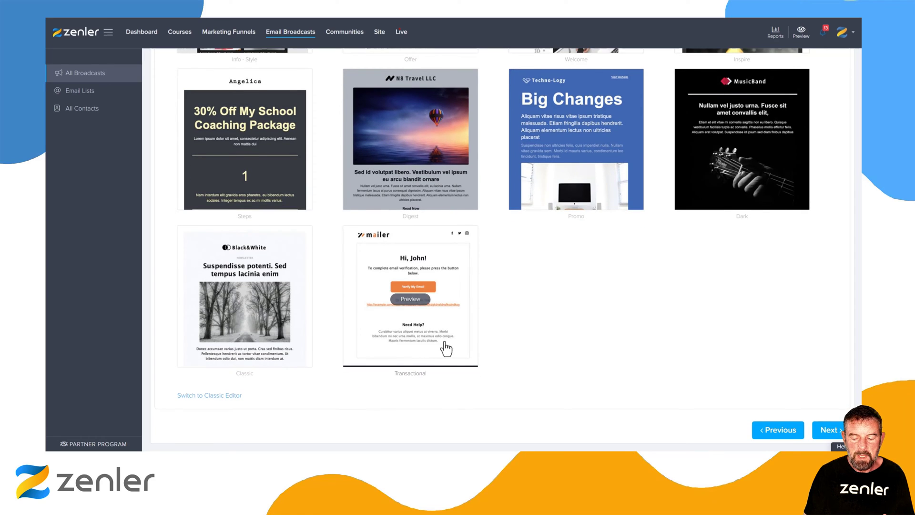
Switch the broadcast to the Classic Editor, look at its content page and go back
click(210, 396)
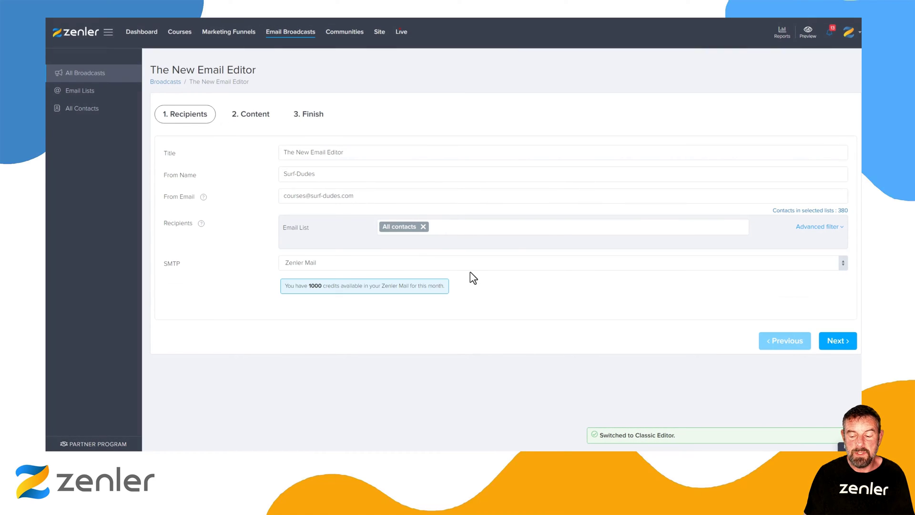
click(833, 347)
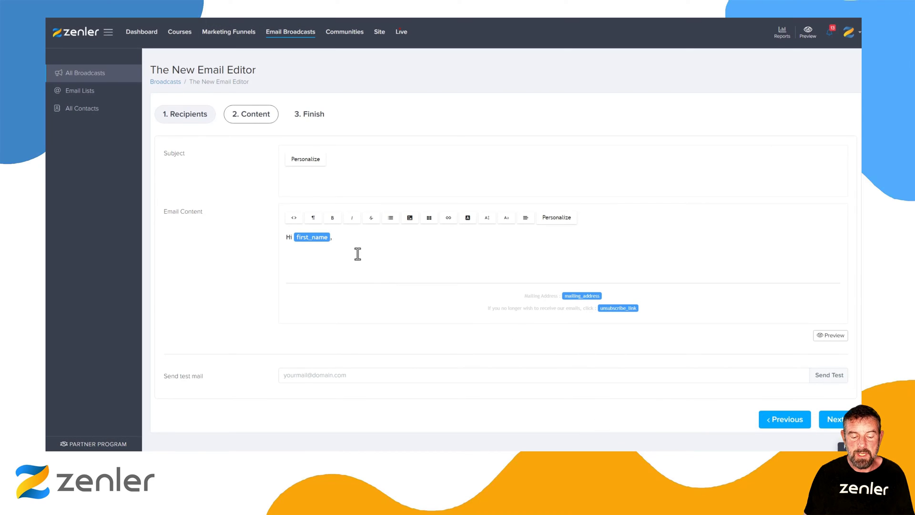
click(782, 424)
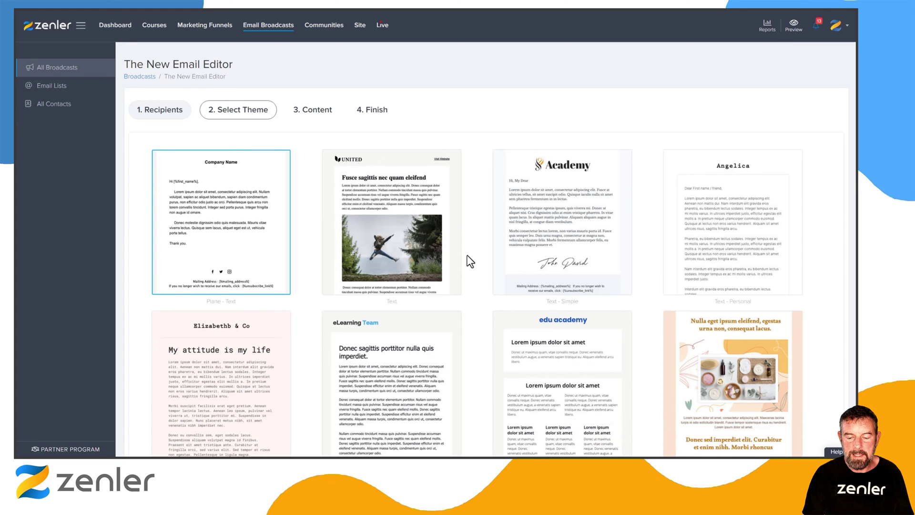
Select and preview the CTA theme with the music design, and return to the theme gallery
scroll(472, 260, down, 6)
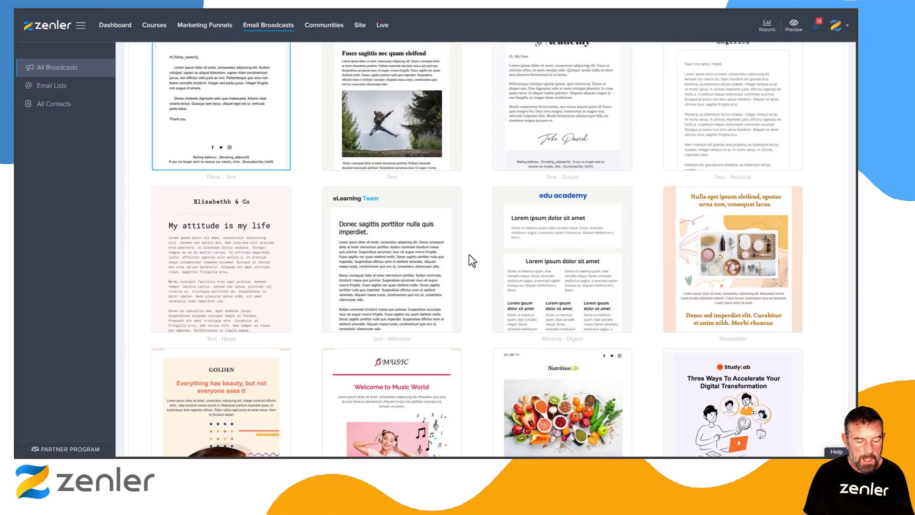
mouse_move(363, 246)
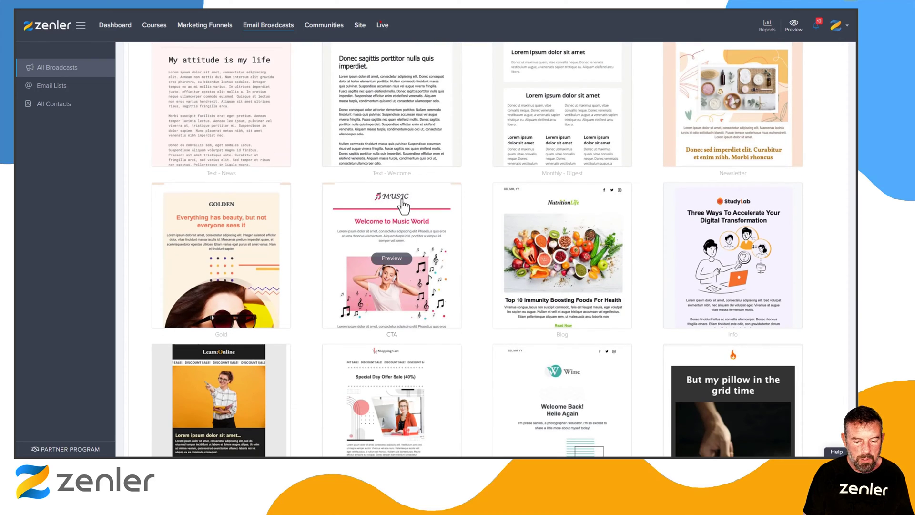
scroll(534, 312, down, 3)
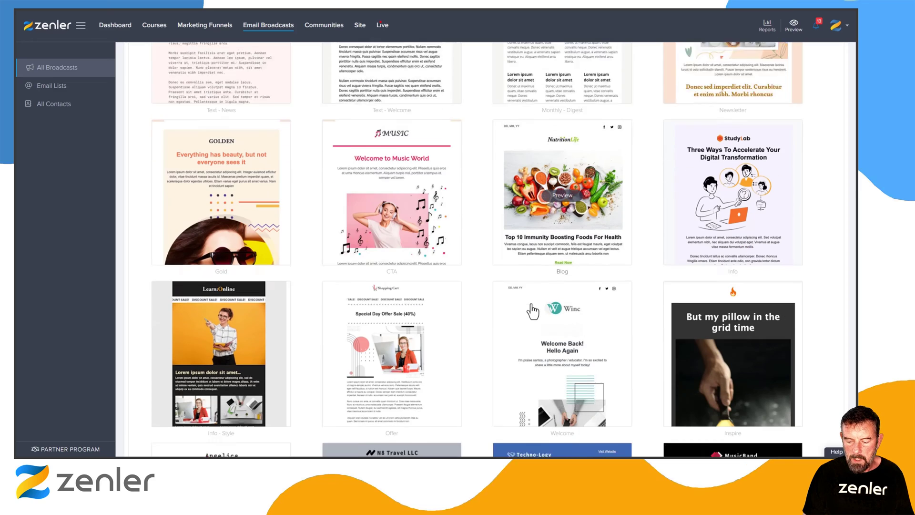
mouse_move(261, 284)
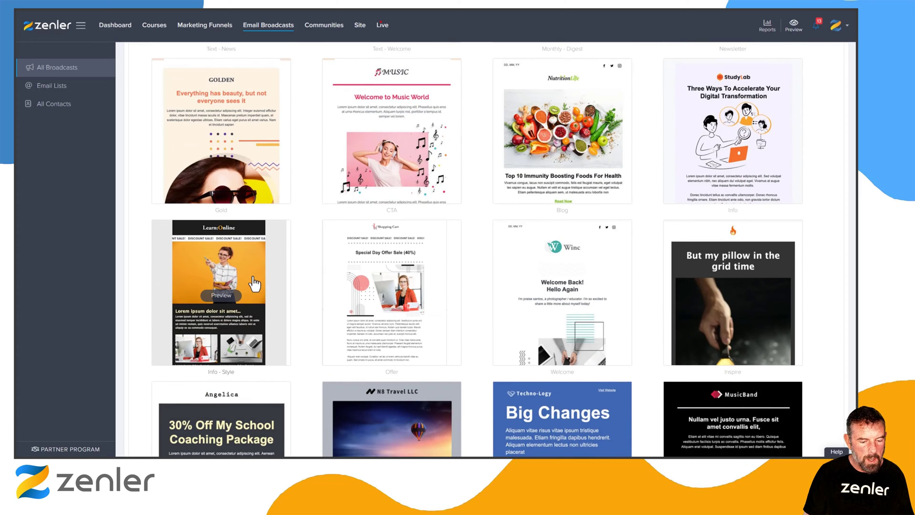
scroll(429, 292, down, 4)
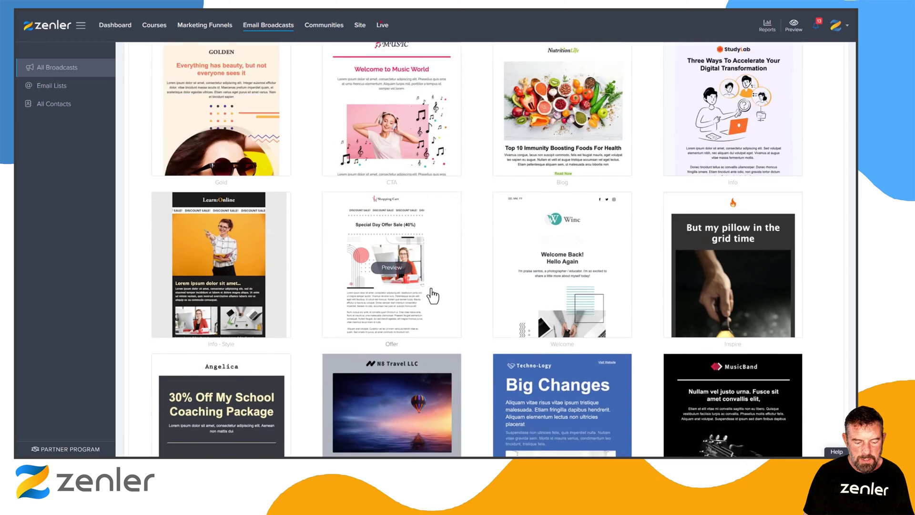
mouse_move(384, 324)
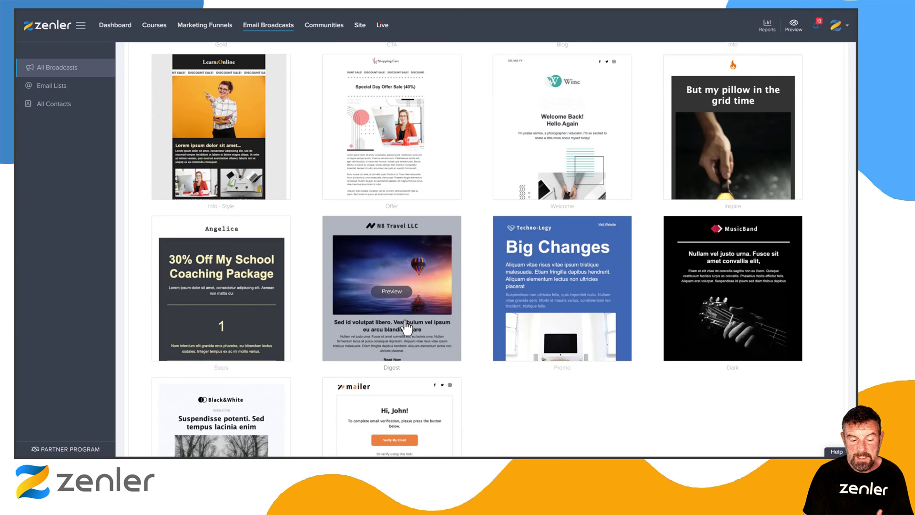
scroll(406, 328, up, 3)
scroll(405, 324, up, 5)
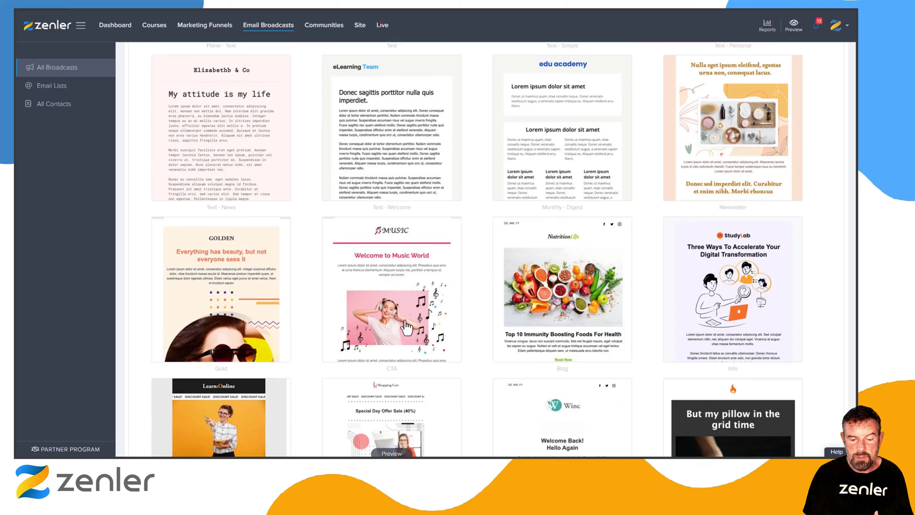
scroll(392, 305, down, 2)
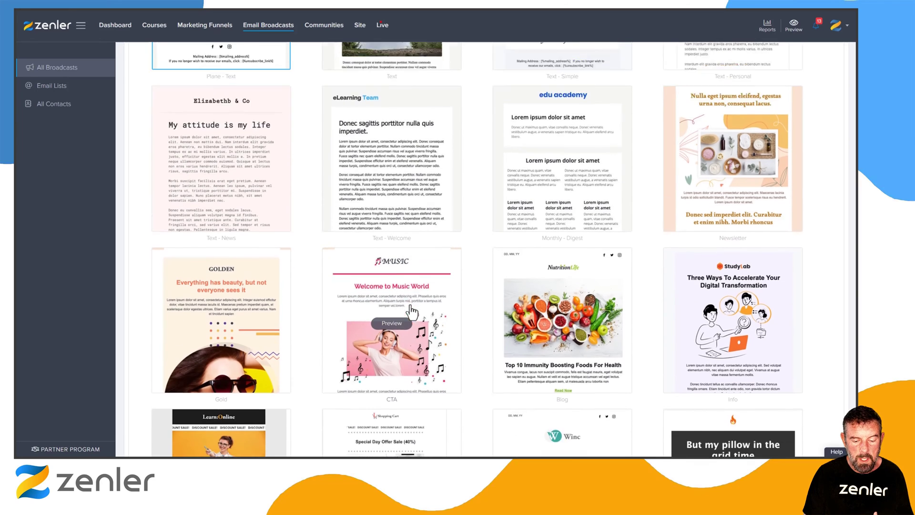
click(394, 275)
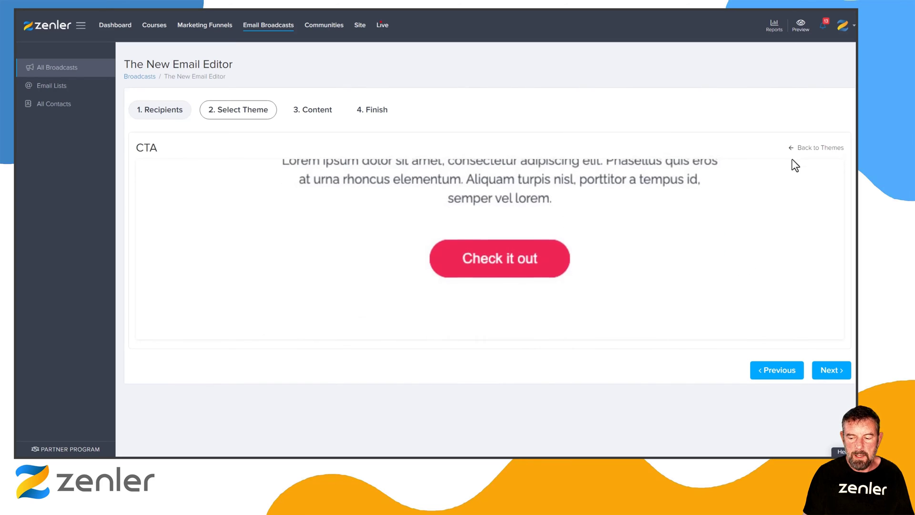
click(811, 149)
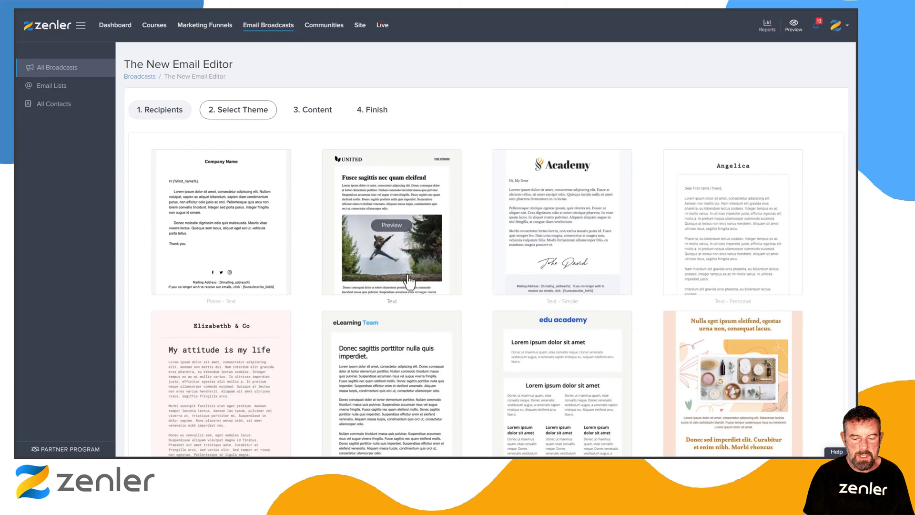
Continue to the email content page with the CTA theme selected
scroll(482, 288, down, 4)
scroll(482, 289, down, 1)
mouse_move(383, 277)
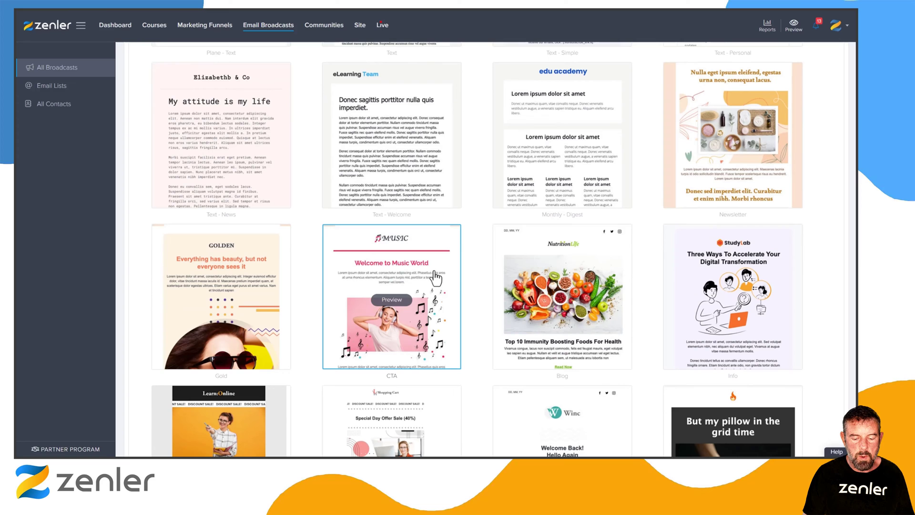
mouse_move(552, 255)
scroll(551, 255, down, 10)
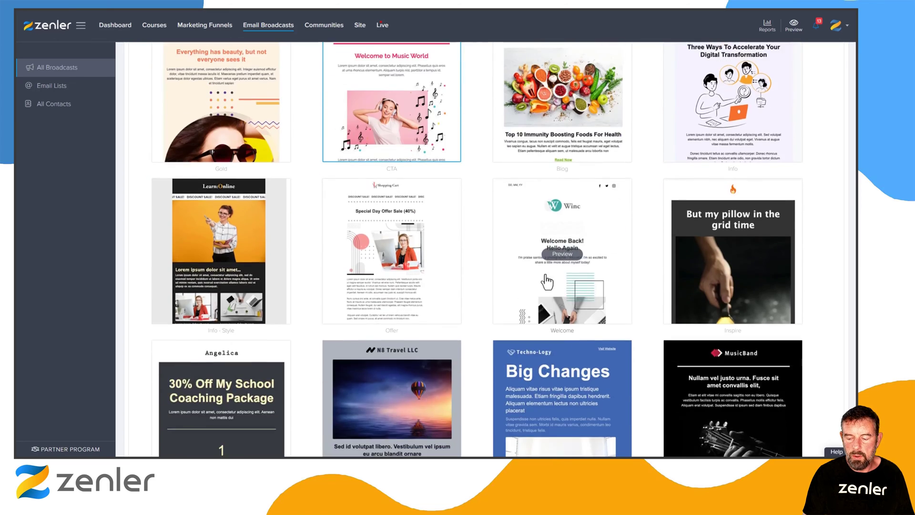
click(823, 435)
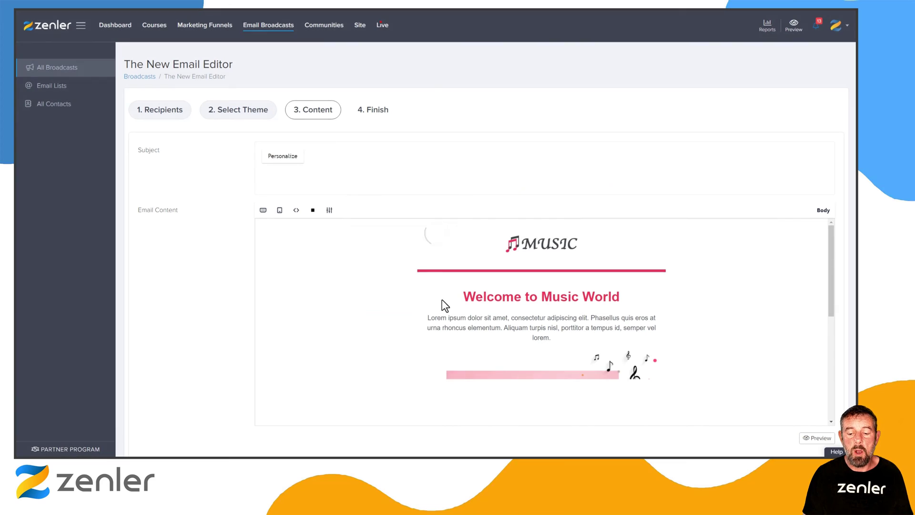
Change the background colour of the divider below the Music logo to orange
click(499, 300)
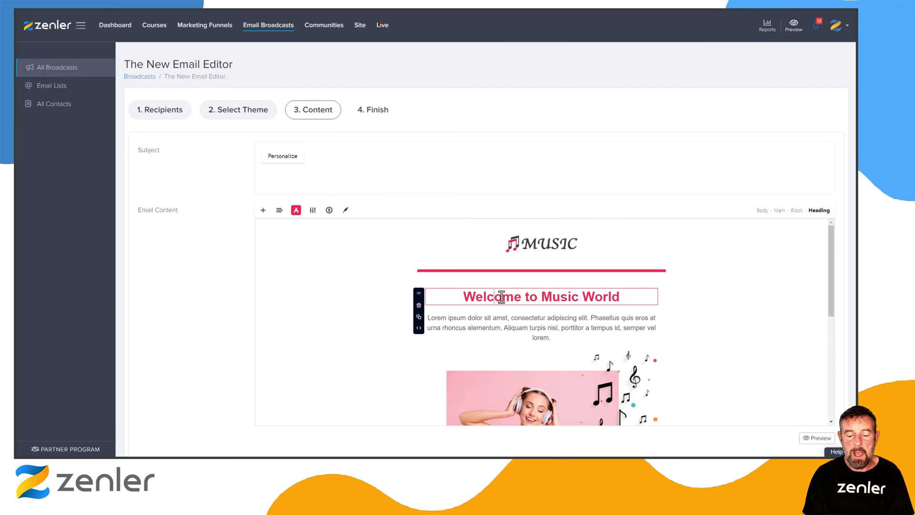
click(433, 271)
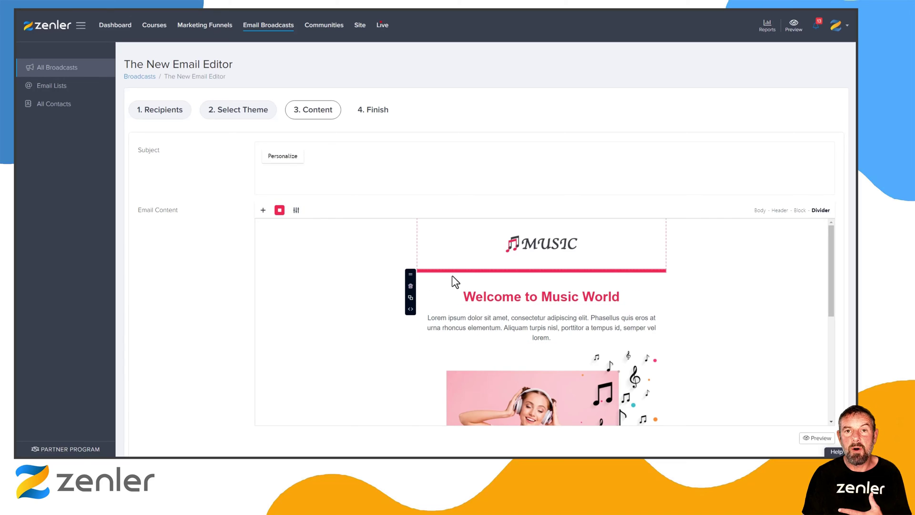
click(282, 213)
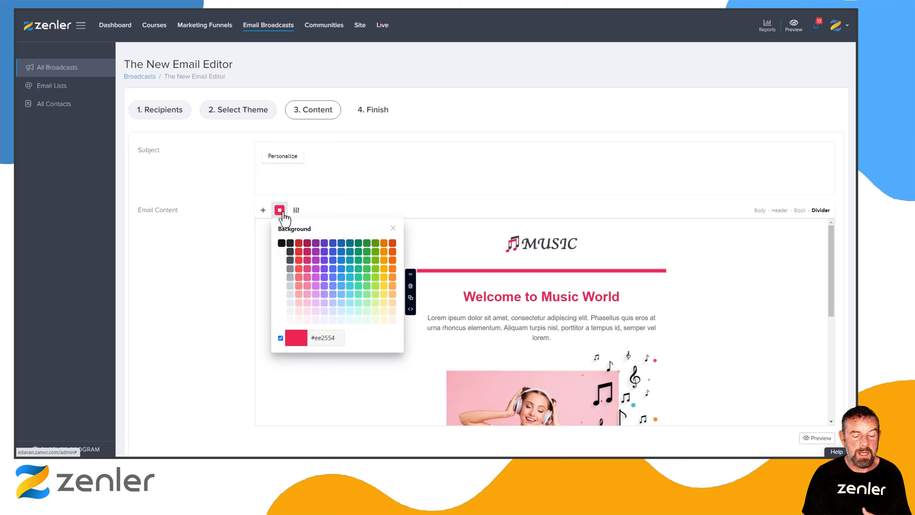
click(383, 246)
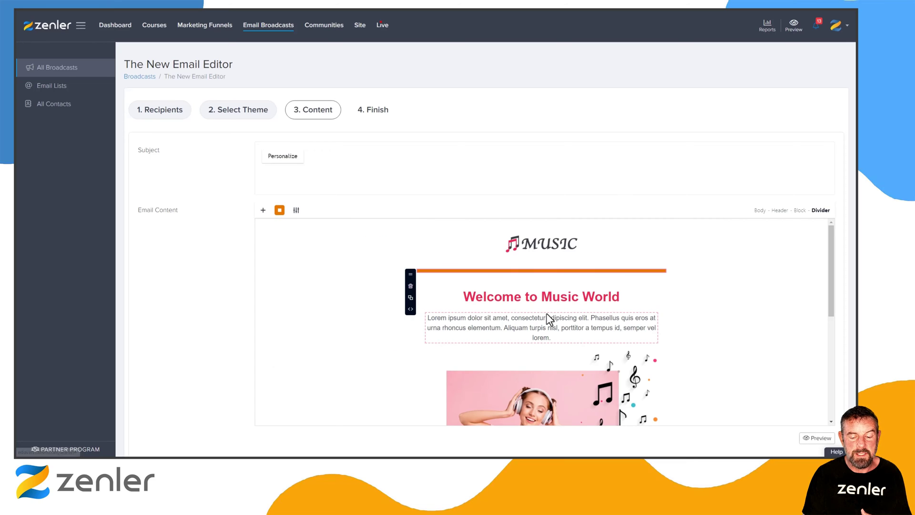
Replace the Music logo image at the top of the email with the file EMAIL-LOGO.png
click(544, 248)
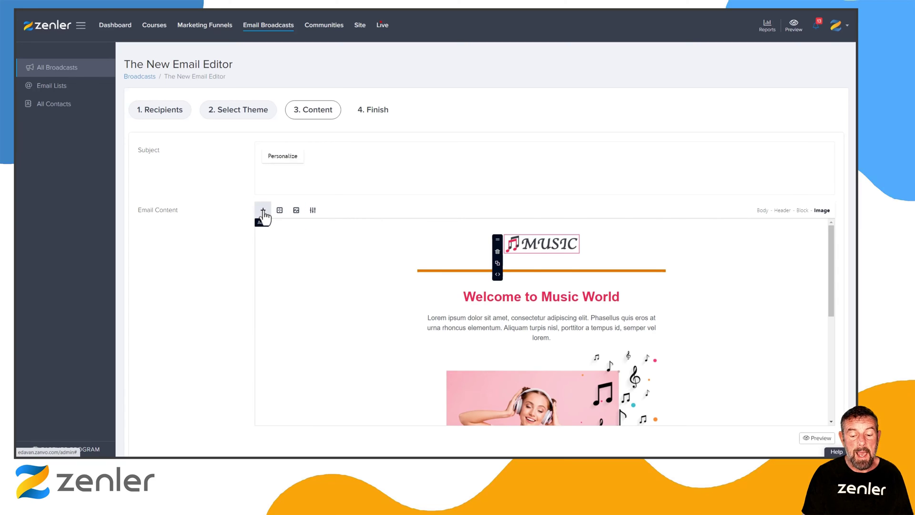
click(313, 212)
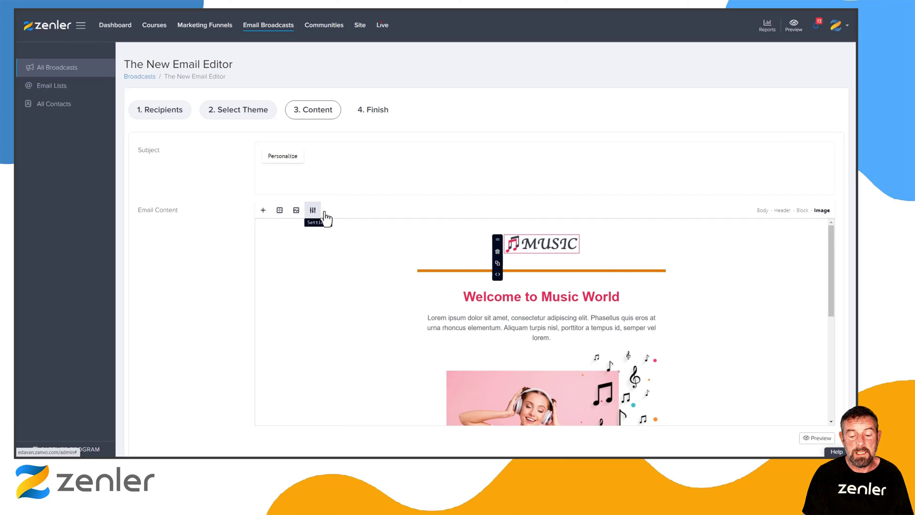
click(526, 248)
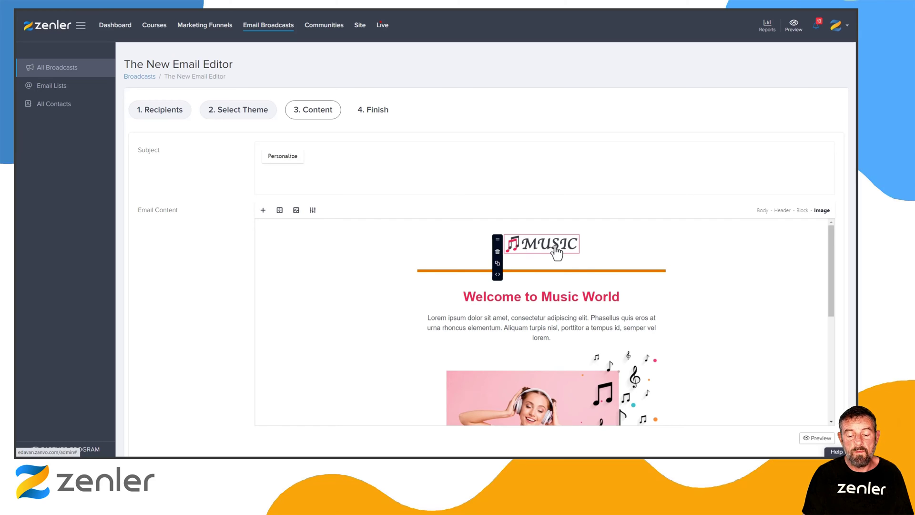
click(297, 211)
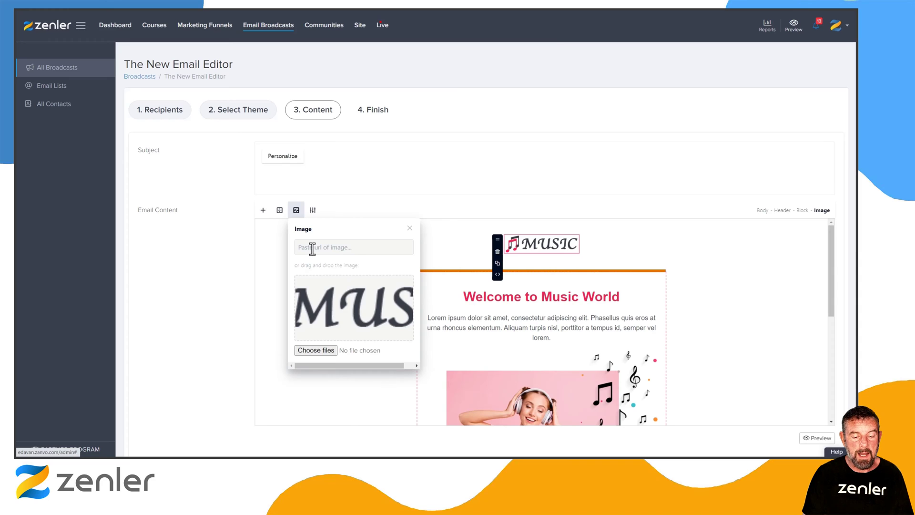
click(337, 344)
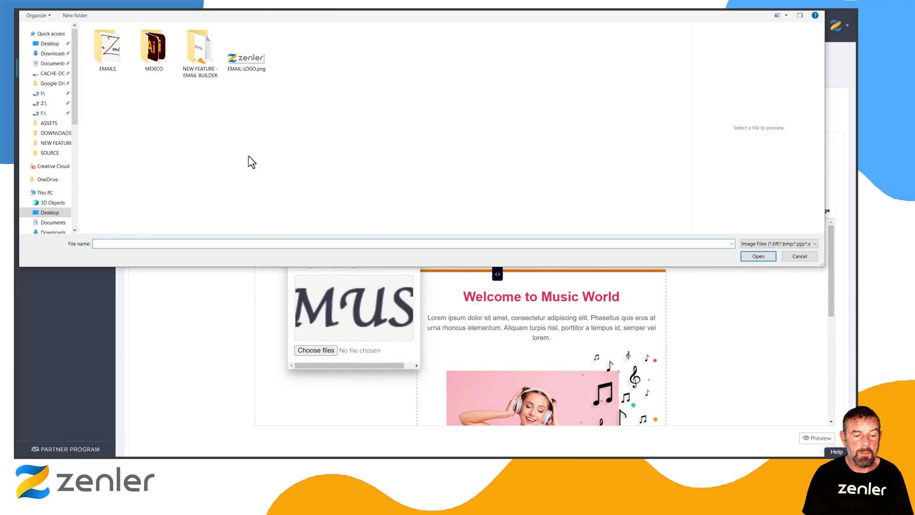
click(106, 54)
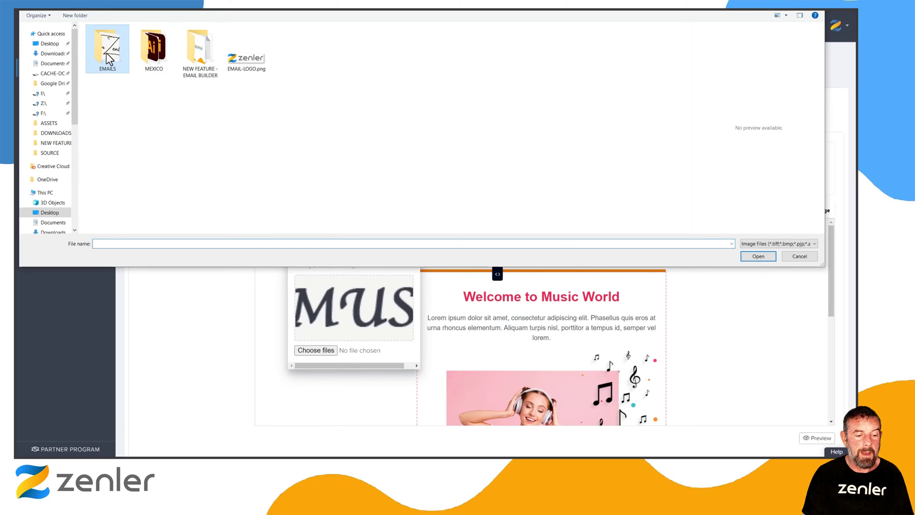
double_click(109, 60)
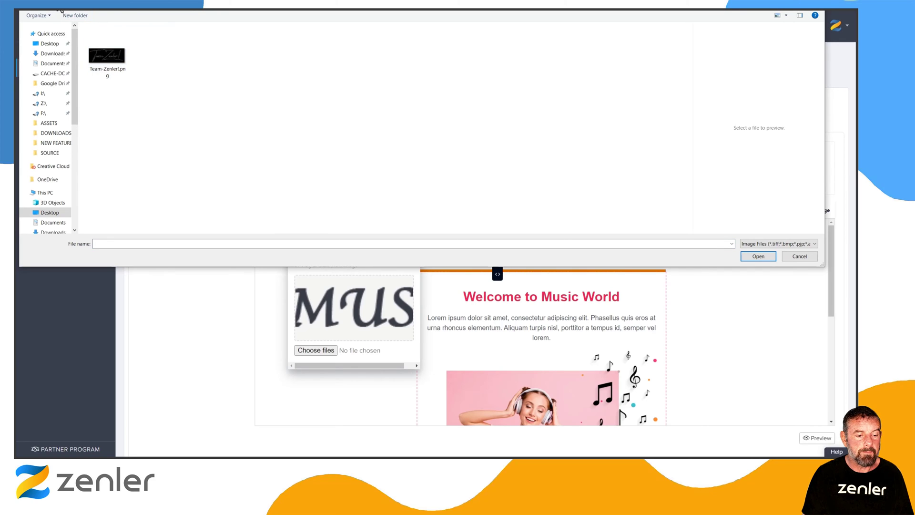
click(60, 8)
click(248, 54)
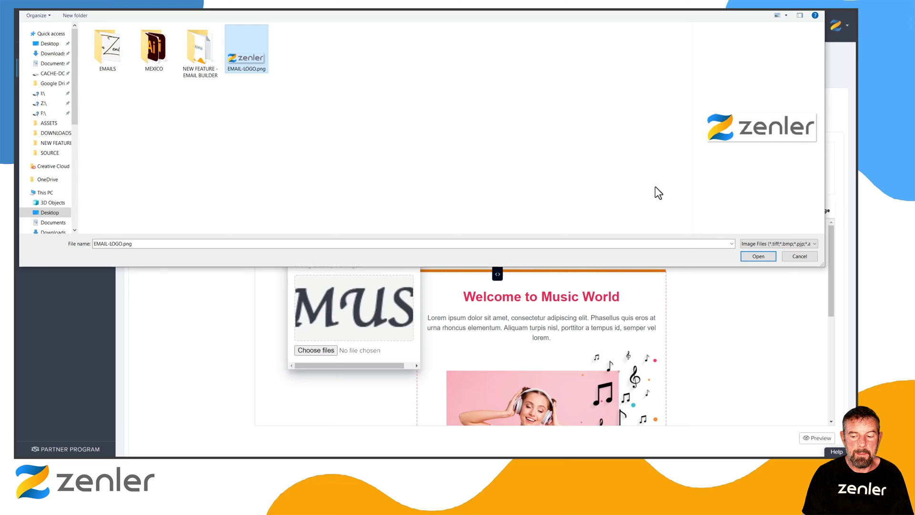
click(757, 257)
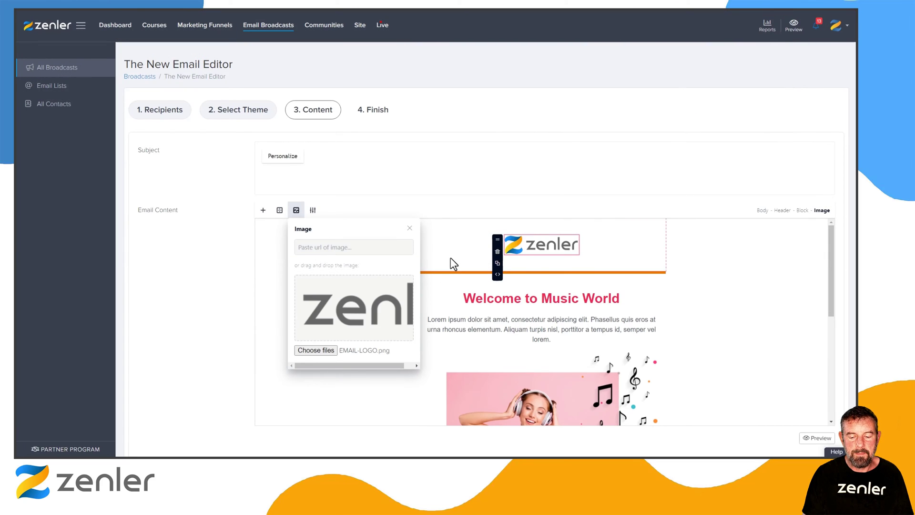
click(410, 229)
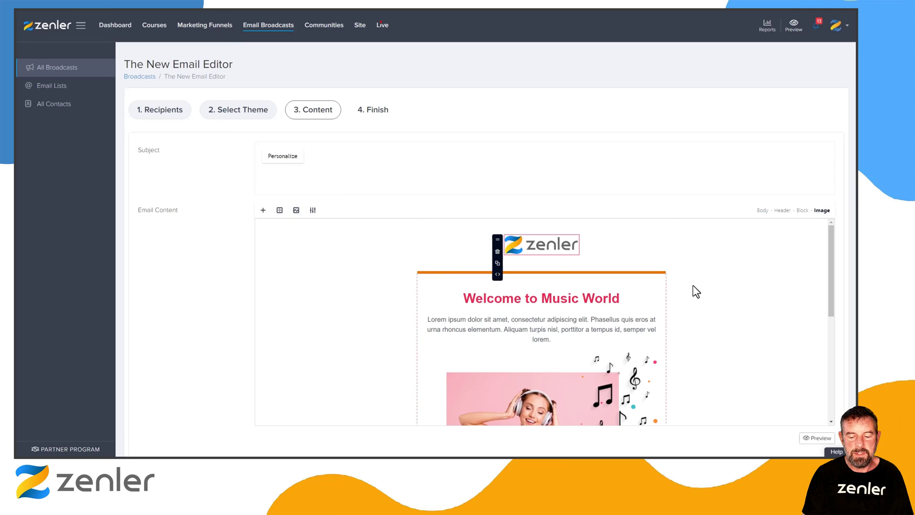
click(711, 281)
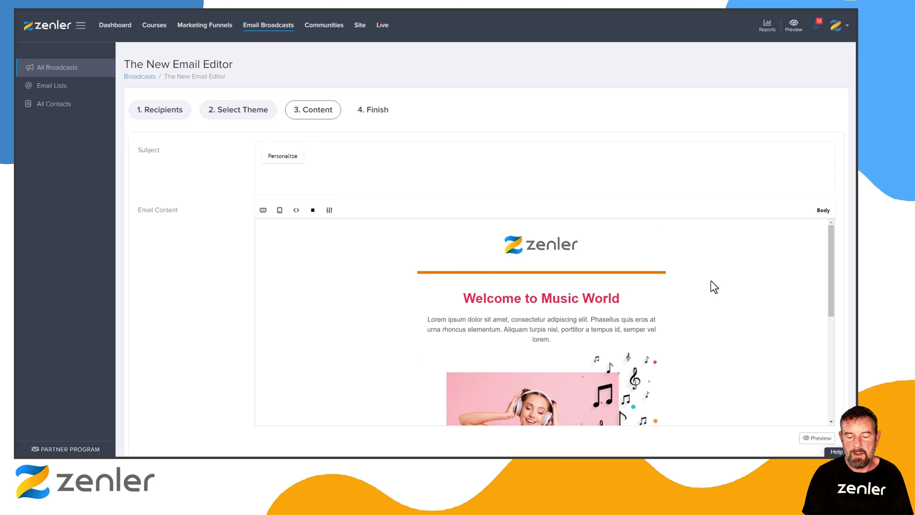
Change the "Welcome to Music World" heading's text colour to grey and replace its wording with "New Email Editor"
click(514, 299)
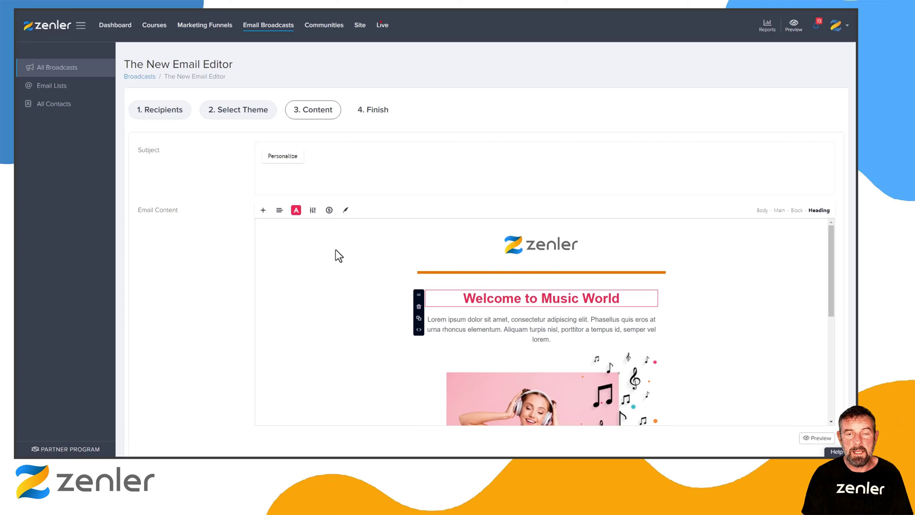
click(296, 212)
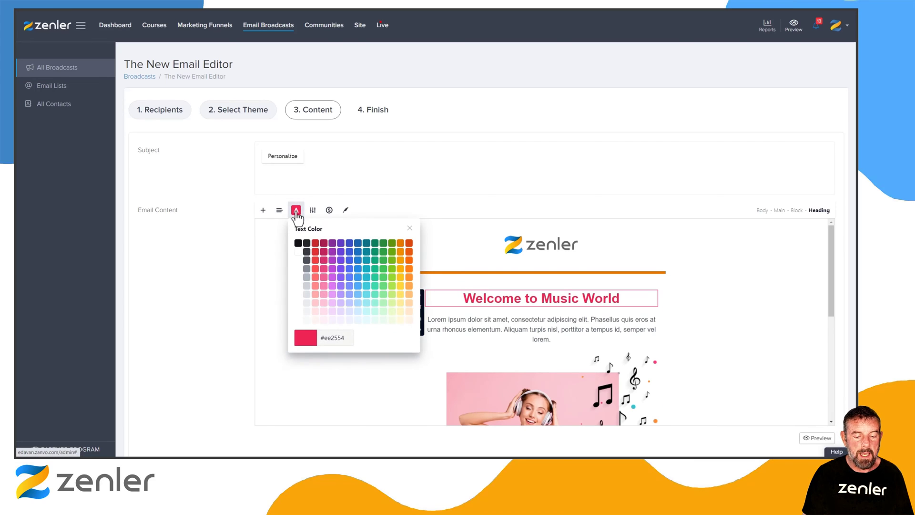
click(306, 268)
drag(620, 300, 458, 303)
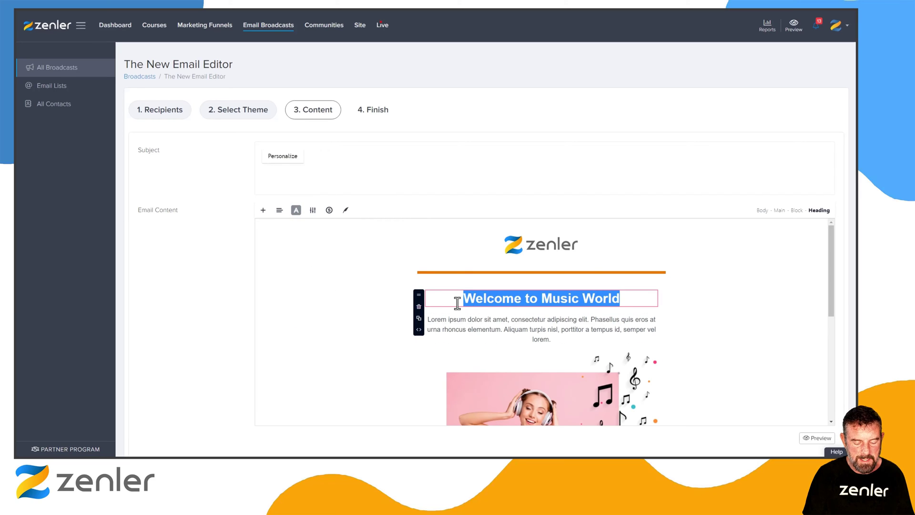
text(New Em)
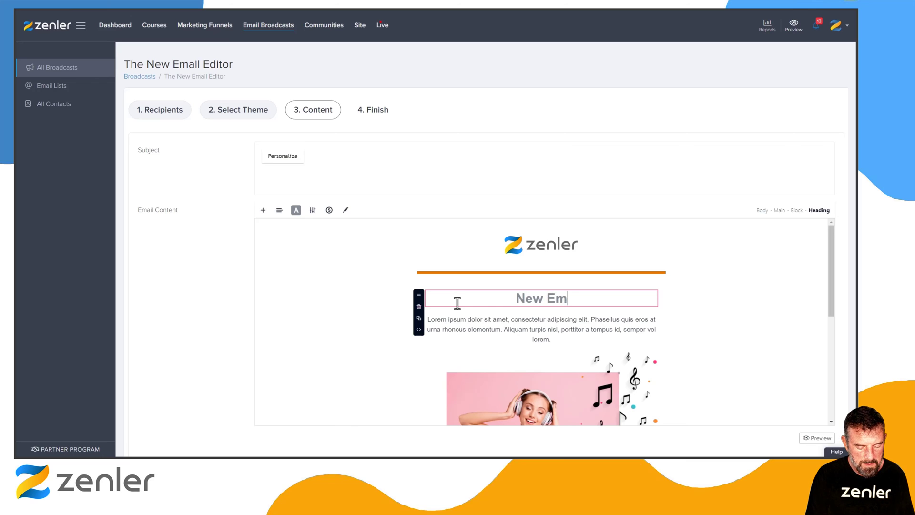
text(ail Editor)
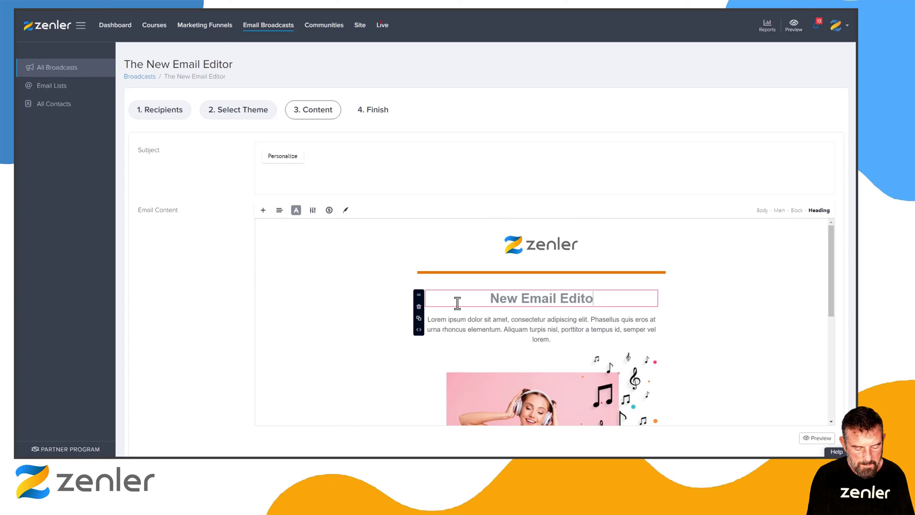
Try other text sizes on the paragraph below the heading, return it to 16, and view the available fonts
click(526, 333)
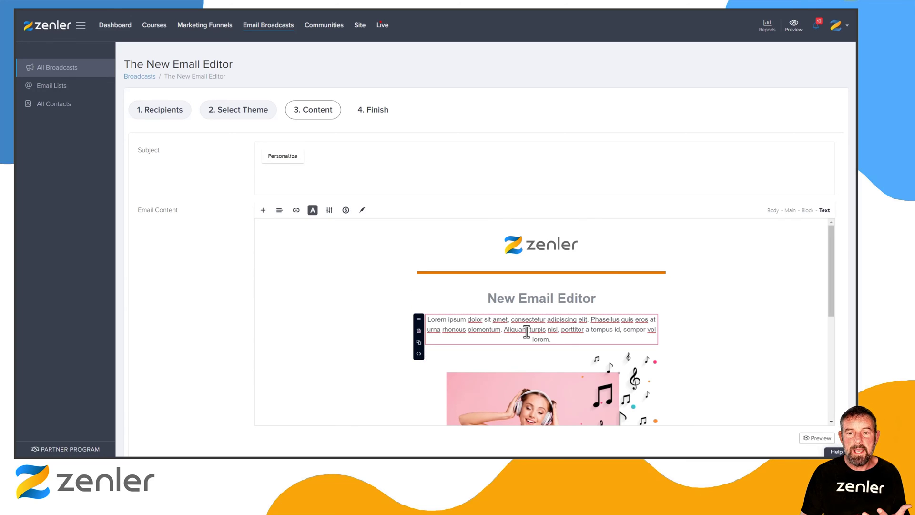
drag(554, 339, 479, 319)
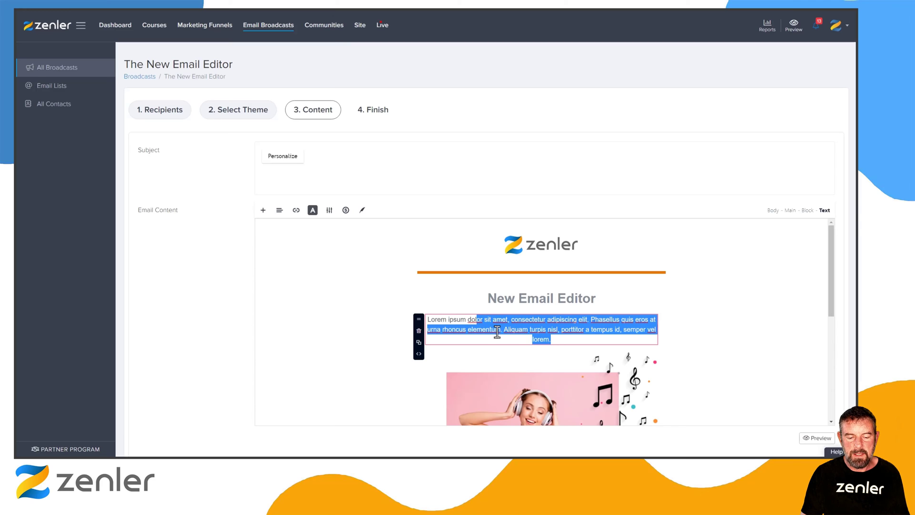
click(497, 332)
shift+click(550, 332)
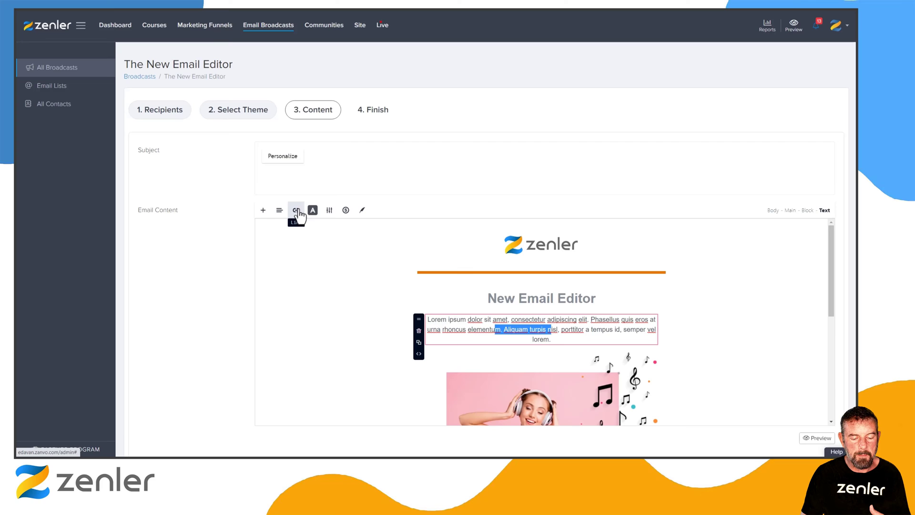
click(330, 212)
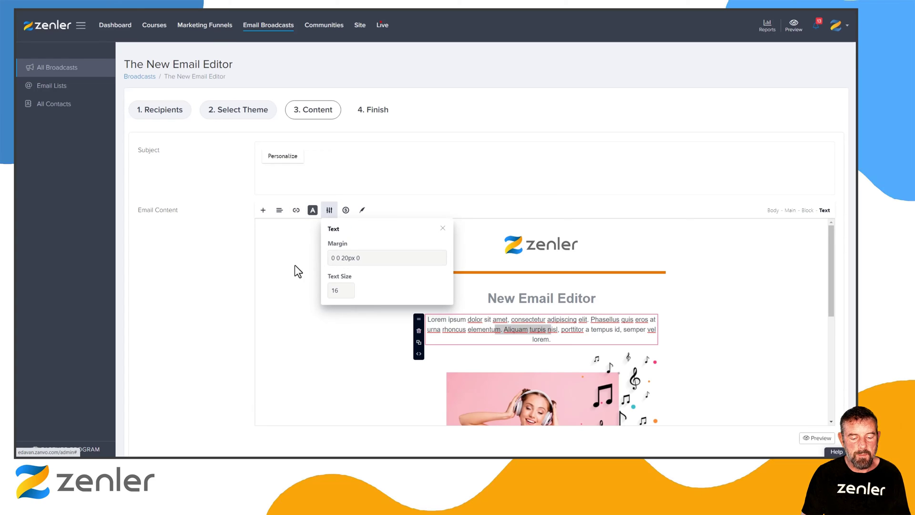
click(348, 288)
click(348, 288)
click(348, 289)
click(348, 293)
click(348, 293)
click(348, 292)
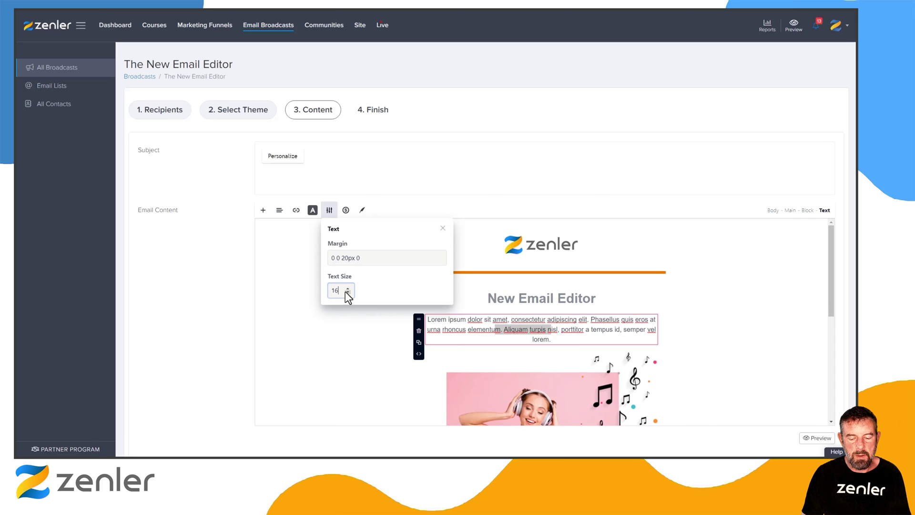
click(300, 278)
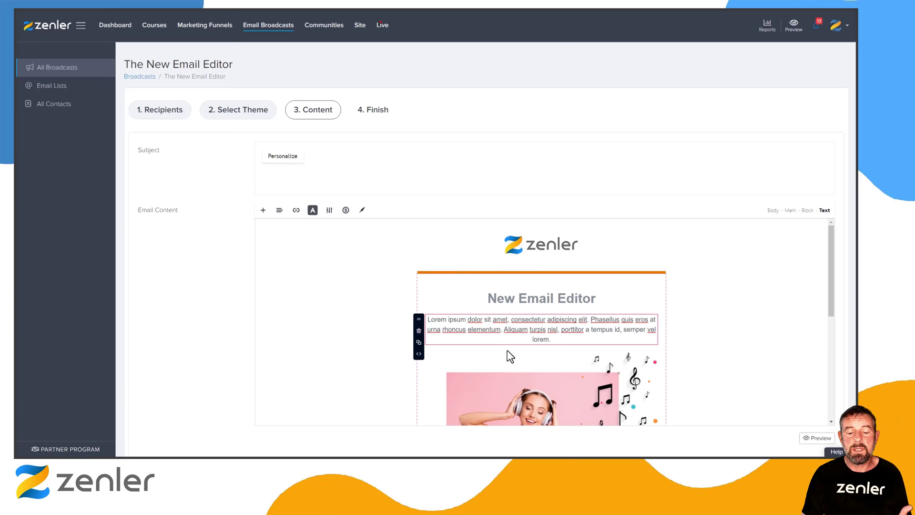
click(363, 213)
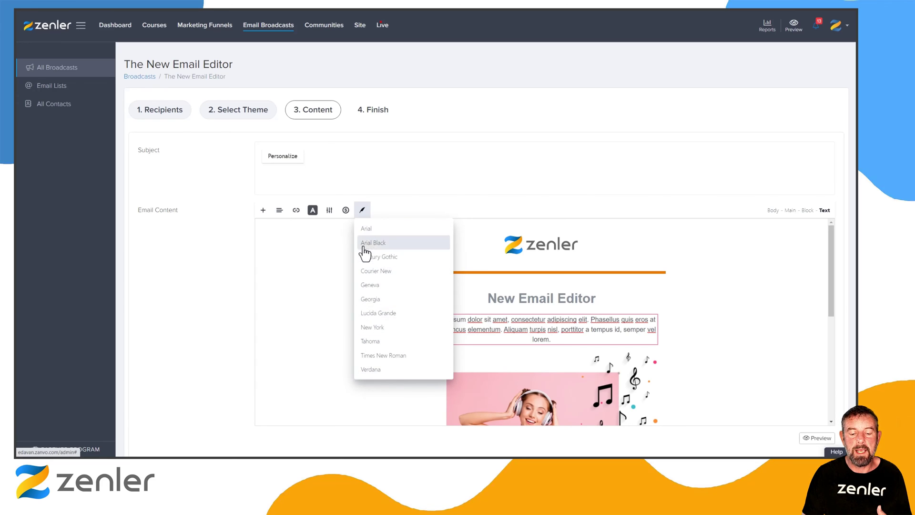
click(315, 302)
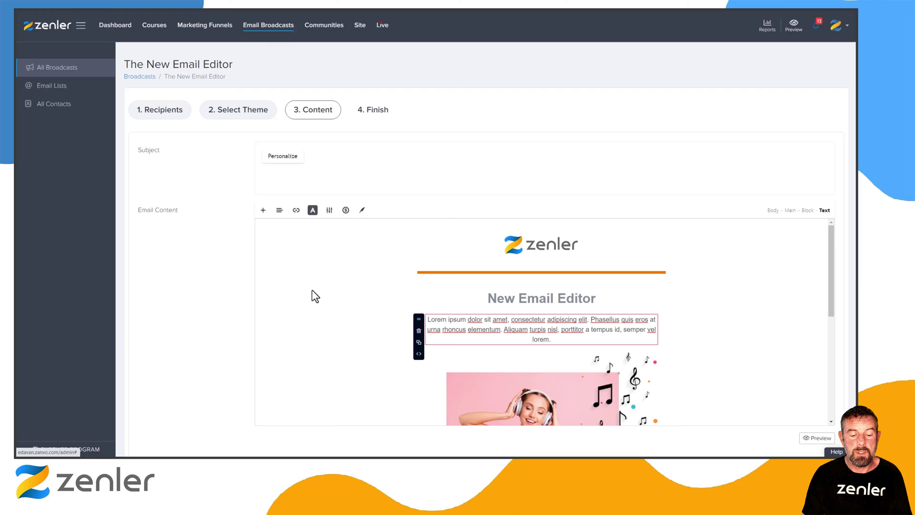
Left-align the Lorem ipsum paragraph directly below the "New Email Editor" heading
click(280, 212)
click(292, 244)
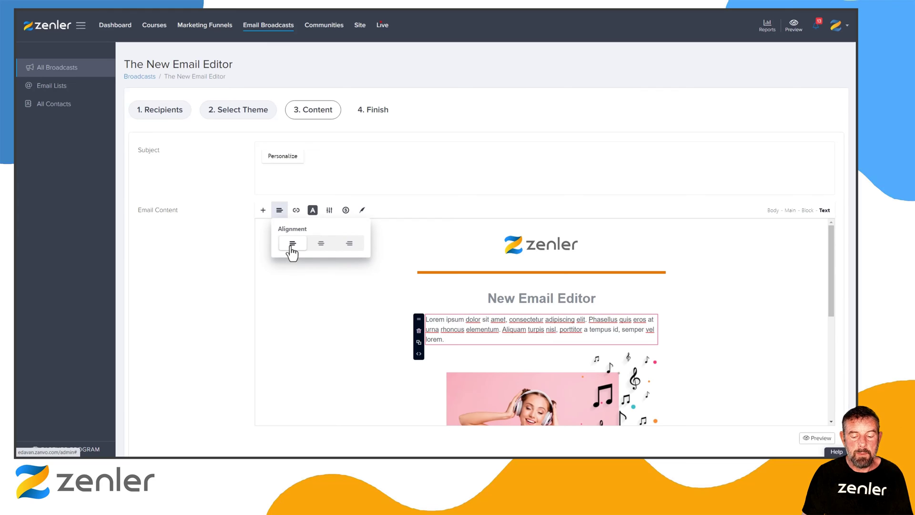
click(319, 308)
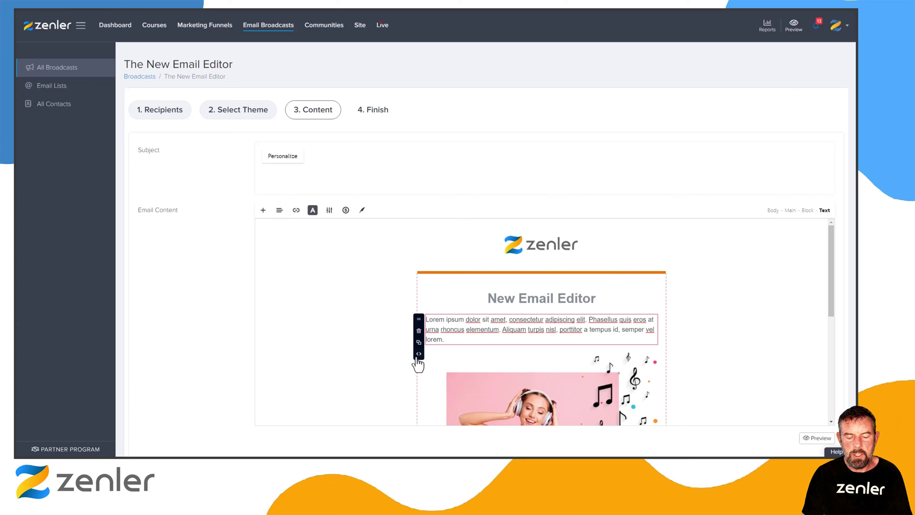
mouse_move(419, 326)
mouse_down()
mouse_move(422, 287)
mouse_move(424, 343)
mouse_up()
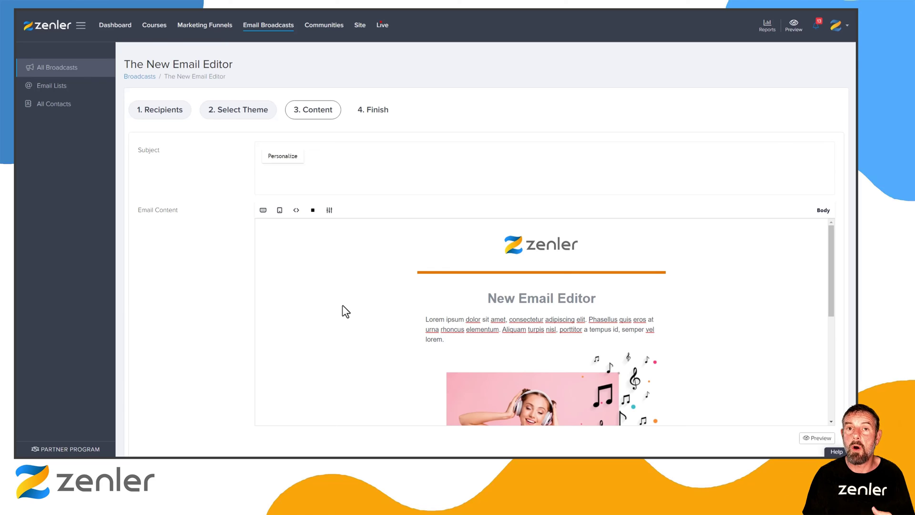
Delete the image of the woman with headphones and the "Check it out" button from the email
scroll(371, 301, down, 3)
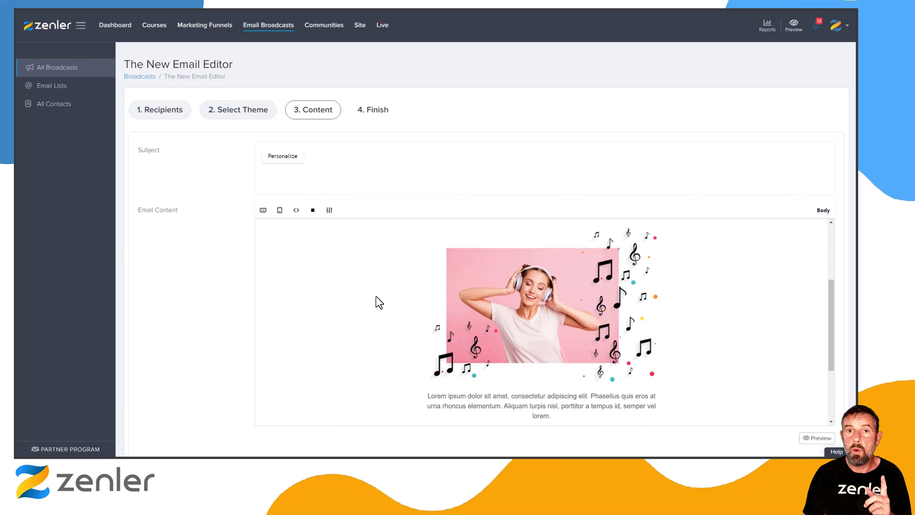
click(518, 292)
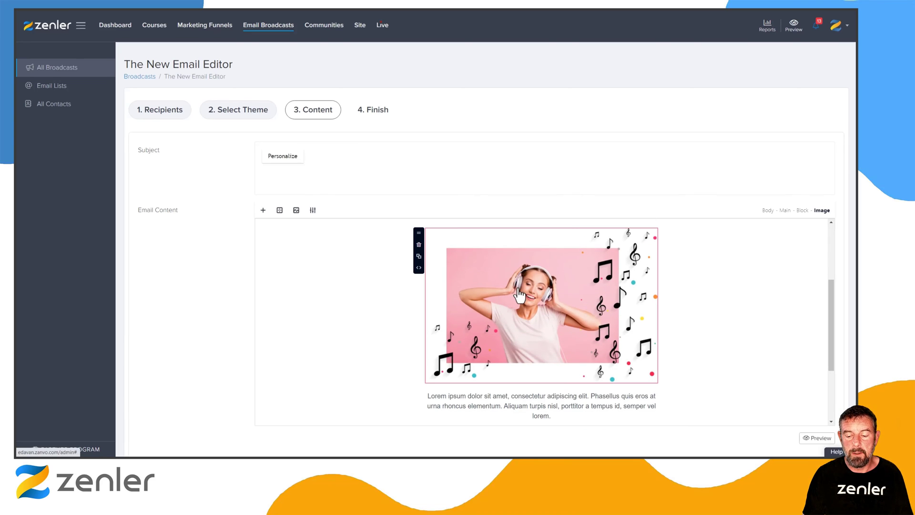
click(419, 245)
click(489, 329)
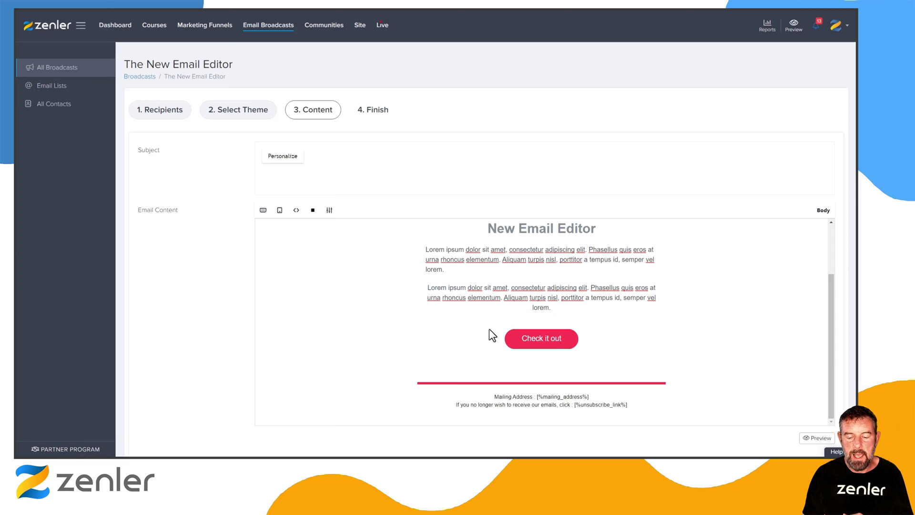
click(529, 336)
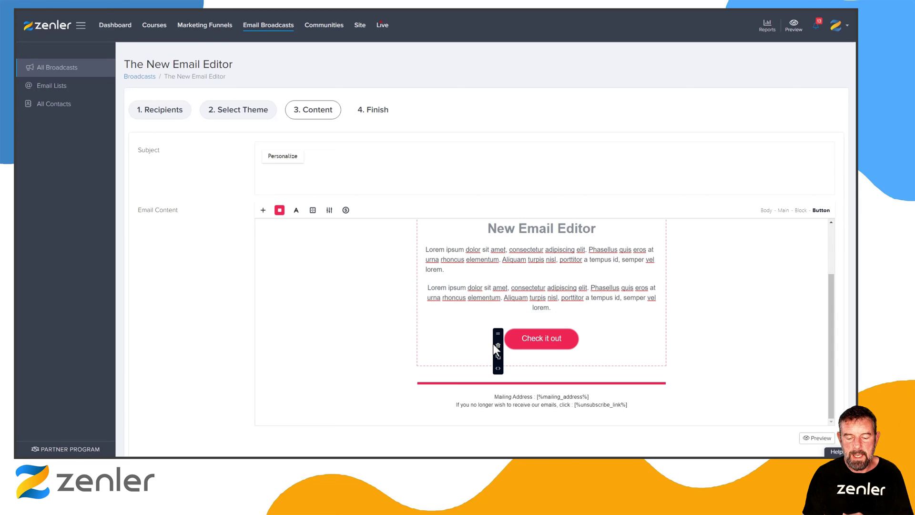
click(495, 345)
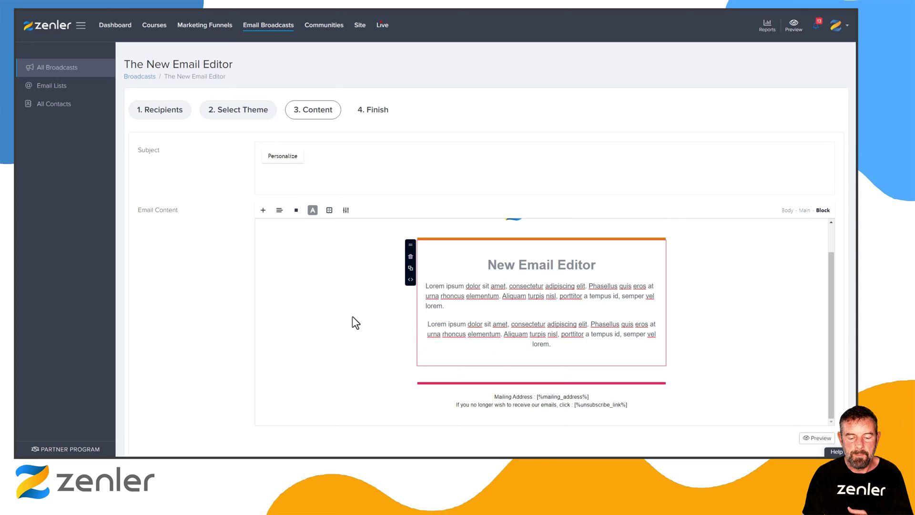
Look through the available block layouts and add a single button block below the second Lorem ipsum paragraph
click(484, 296)
click(488, 333)
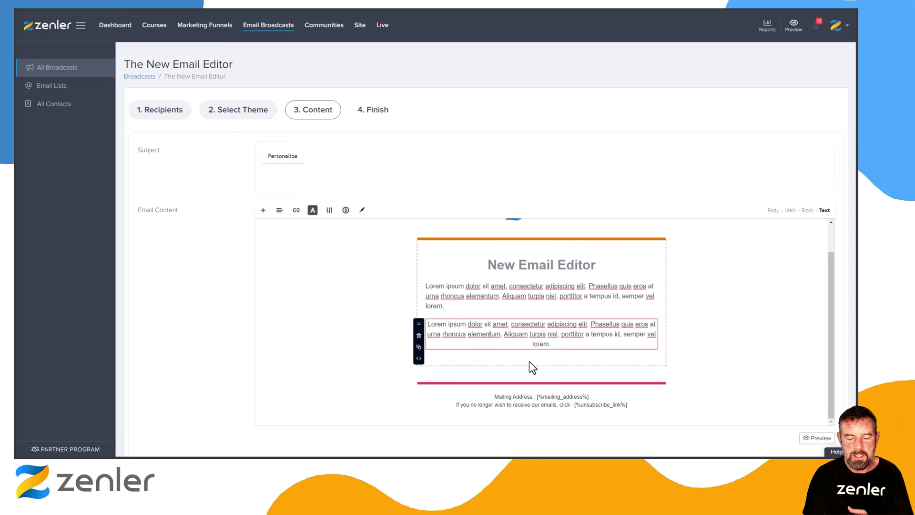
click(262, 209)
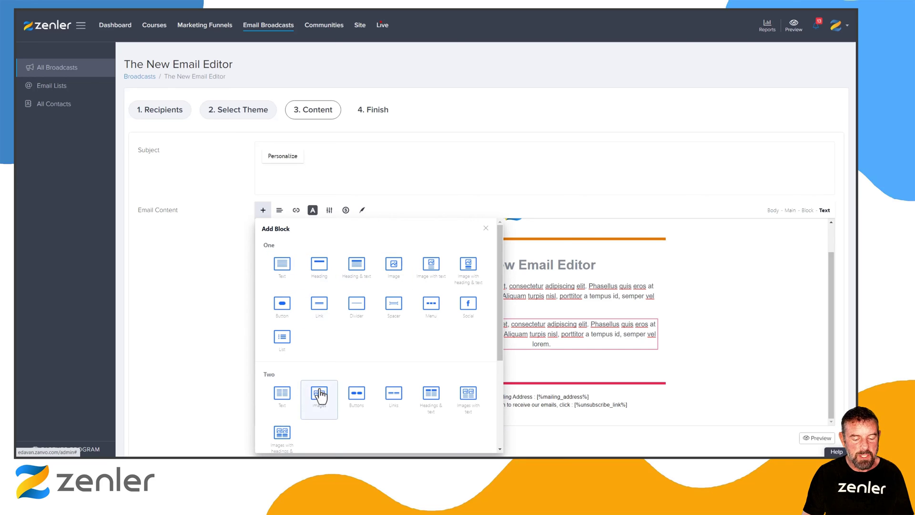
scroll(364, 329, down, 3)
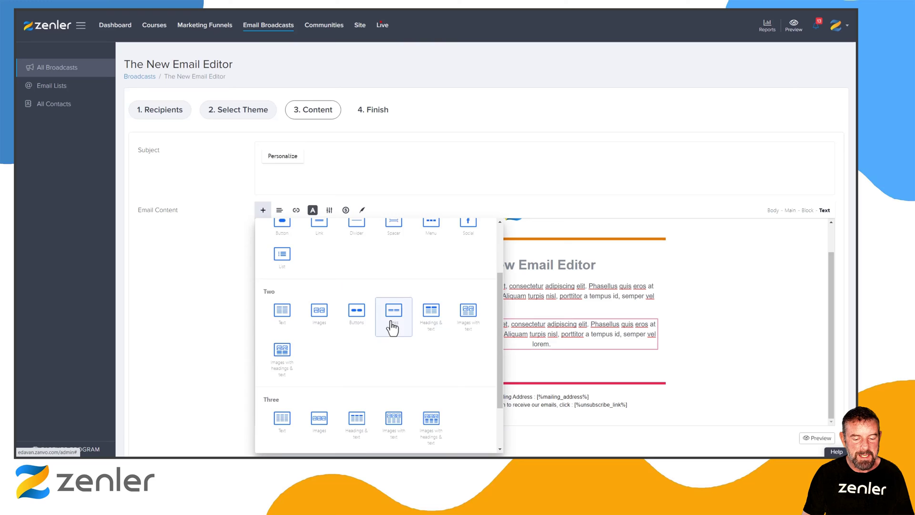
scroll(368, 317, down, 1)
scroll(377, 369, down, 1)
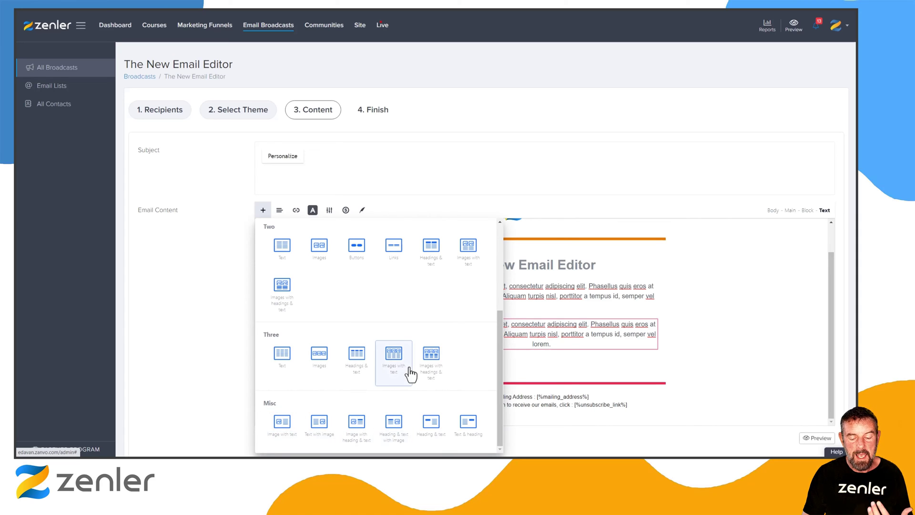
scroll(360, 330, up, 2)
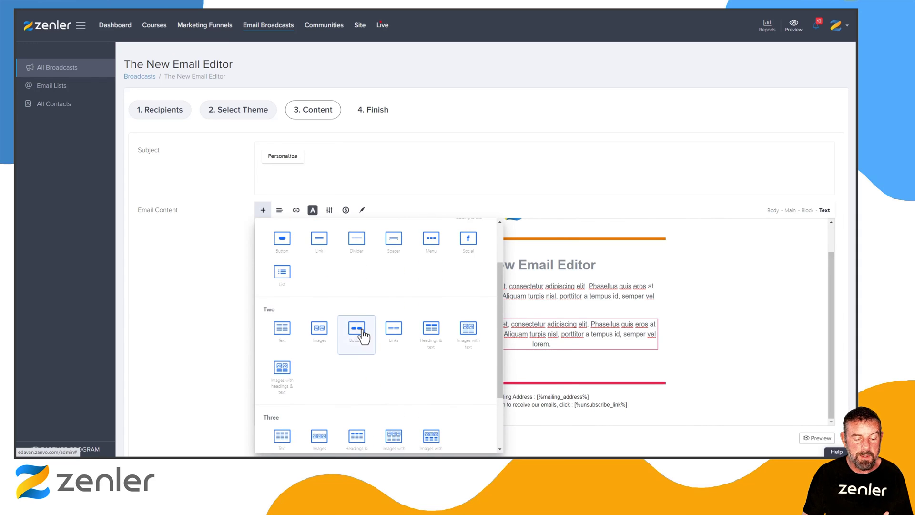
click(282, 239)
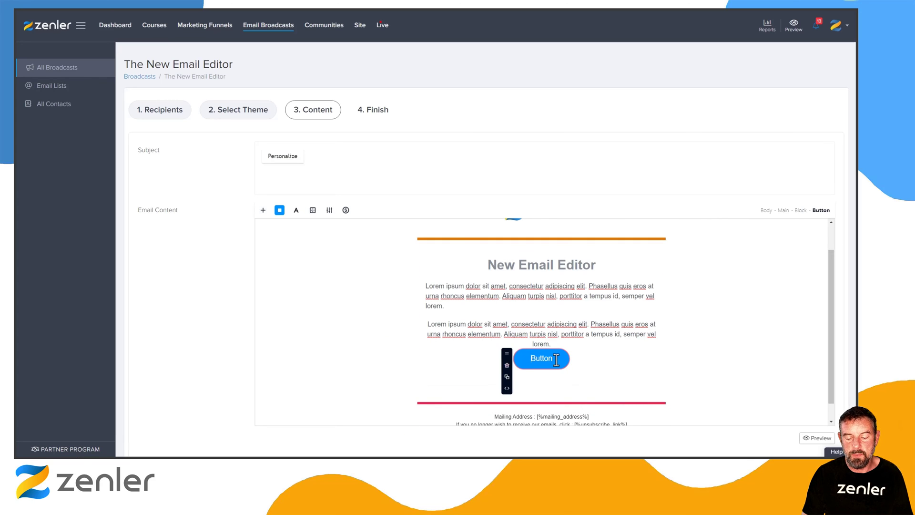
Label the new button "Cool" and set its background colour to orange-red #d9480f
double_click(524, 364)
text(Cool)
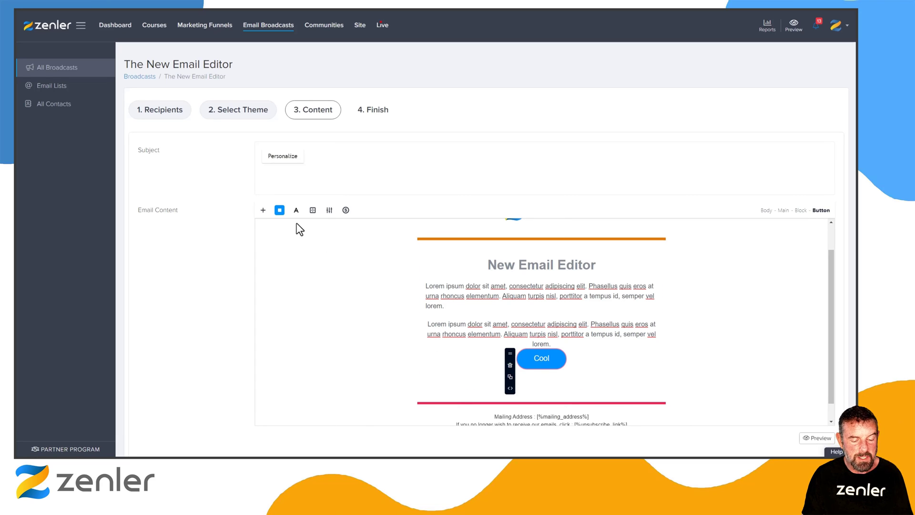
click(280, 211)
click(392, 243)
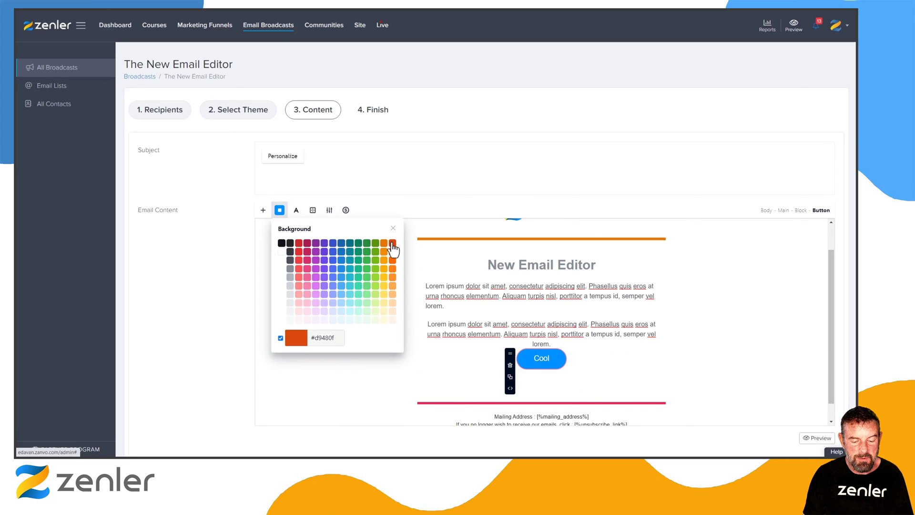
Add an empty line after the second Lorem ipsum paragraph and remove the pink divider below the content block
click(574, 346)
key(Return)
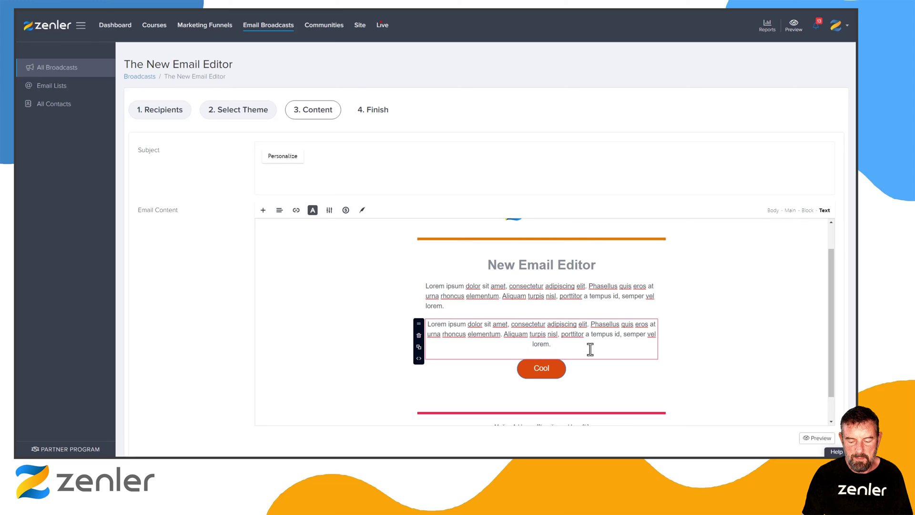
scroll(378, 337, down, 1)
click(536, 365)
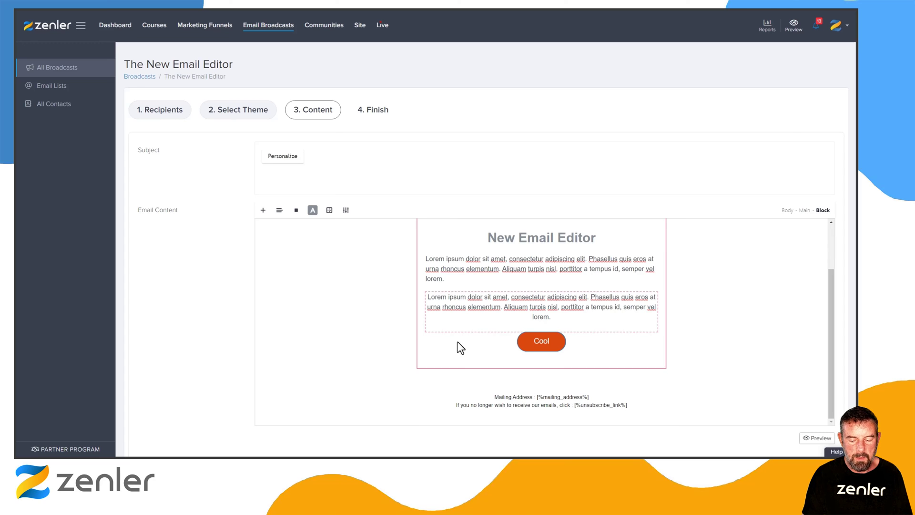
Add a divider below the block with the "Cool" button, set its height to 5 and colour it orange-red
click(264, 210)
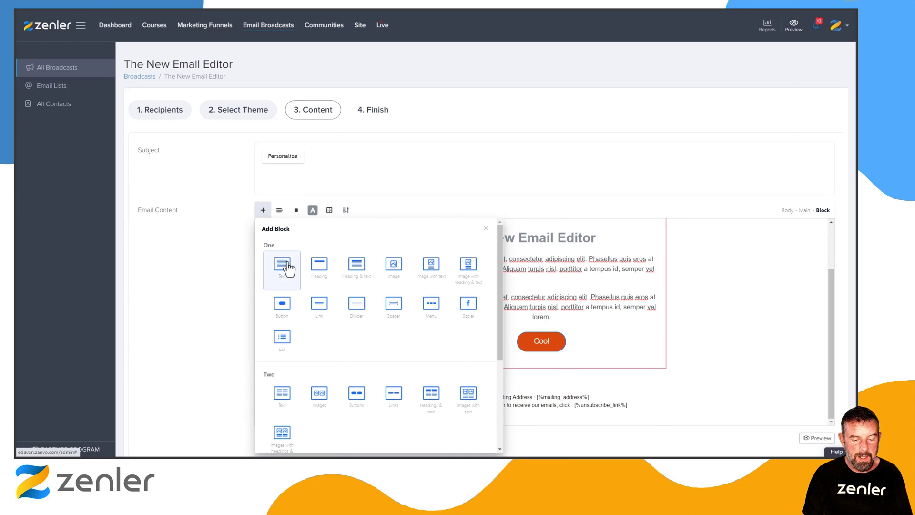
click(360, 310)
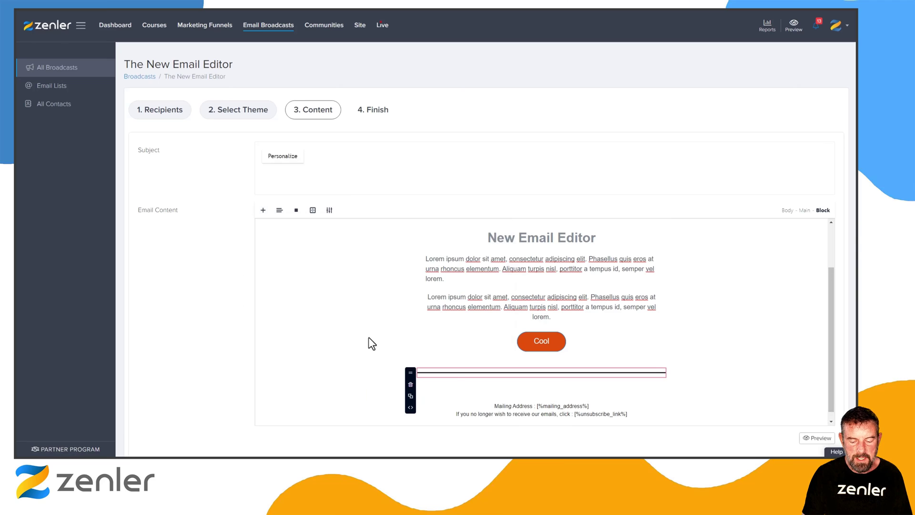
click(296, 211)
double_click(303, 258)
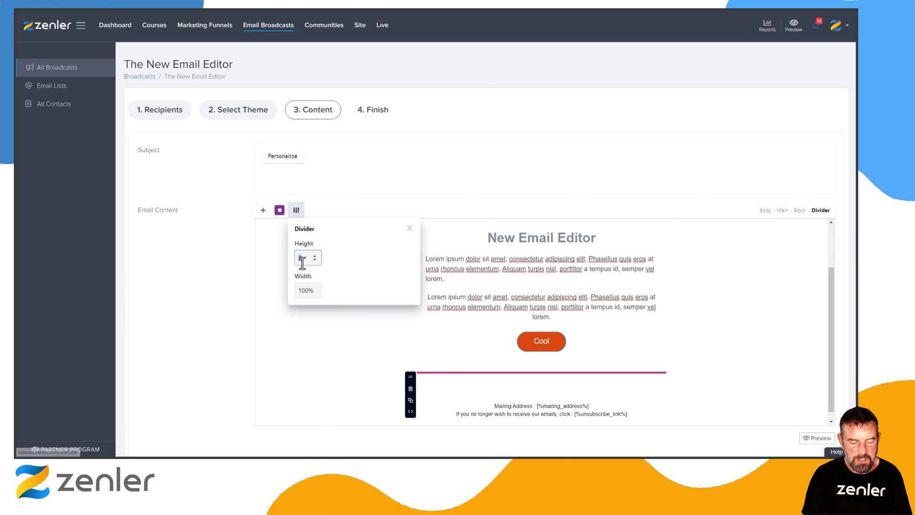
text(5)
click(327, 353)
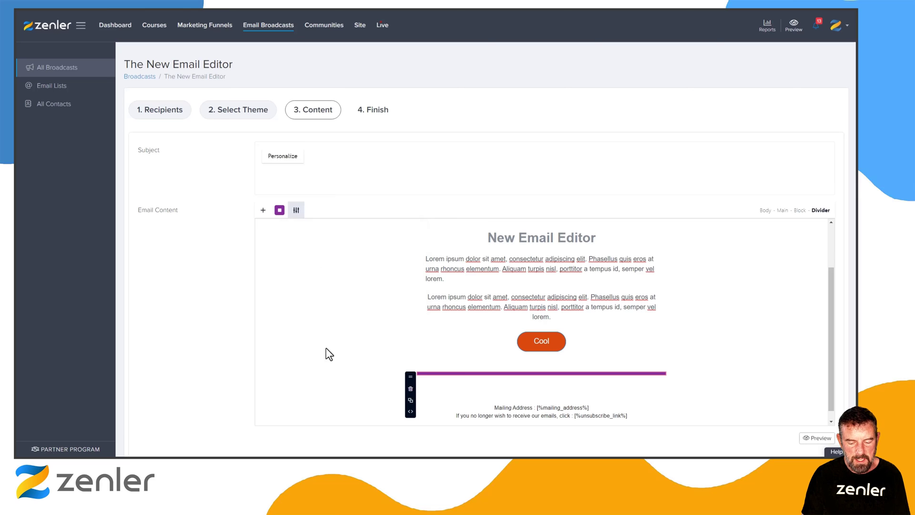
click(280, 218)
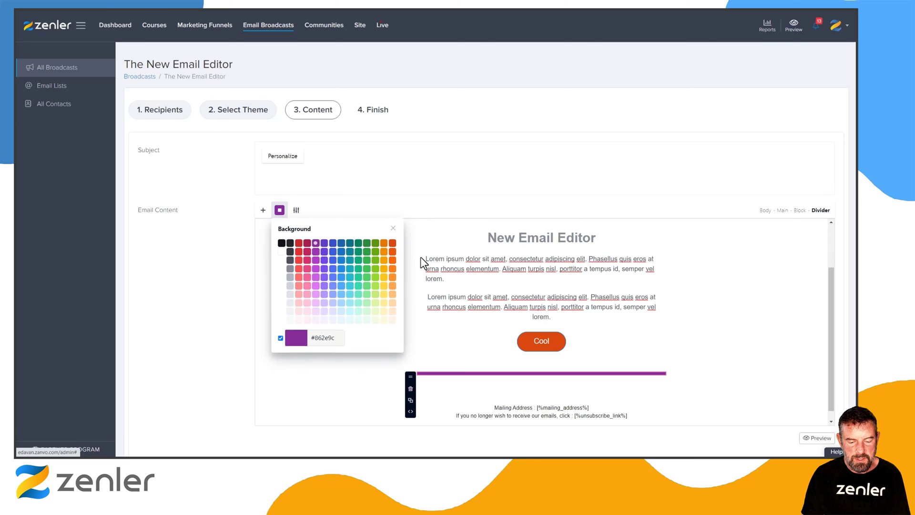
click(394, 253)
click(343, 379)
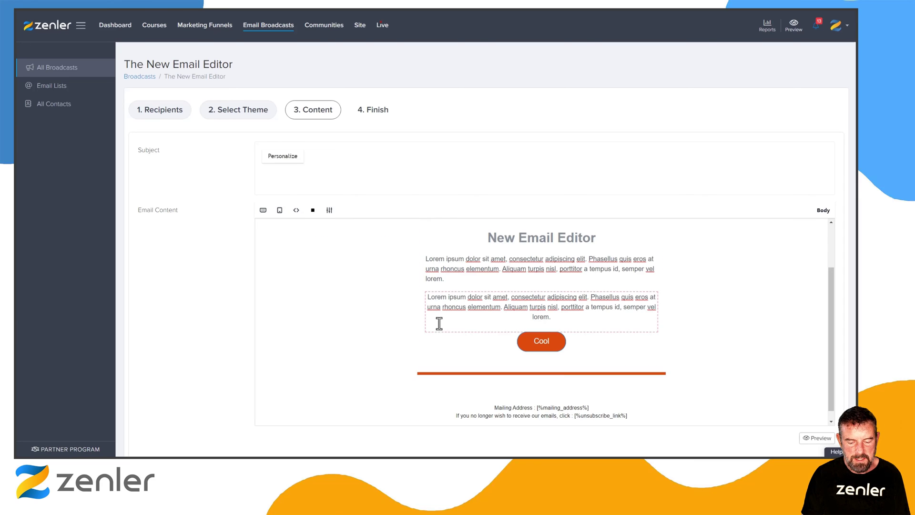
Try purple #5f3dc4 as the background of the block containing the heading and button, and replace it with light grey
click(411, 351)
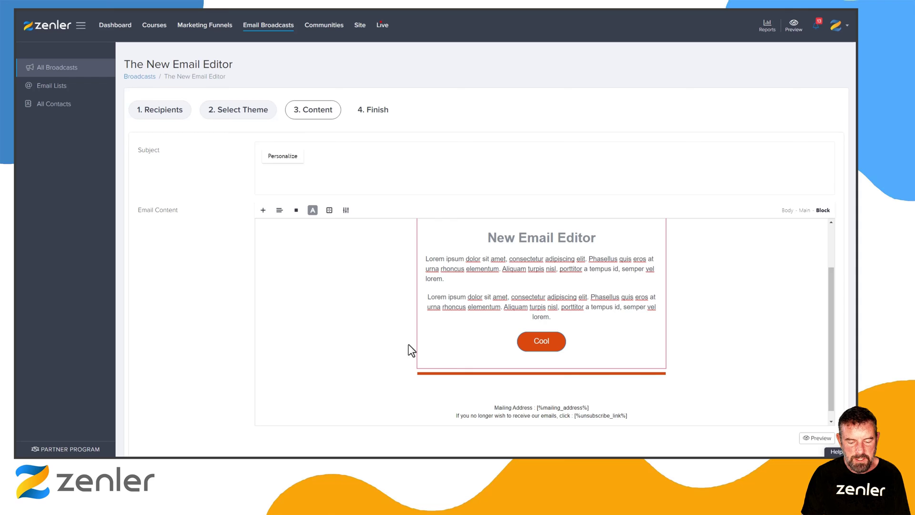
click(296, 210)
click(342, 246)
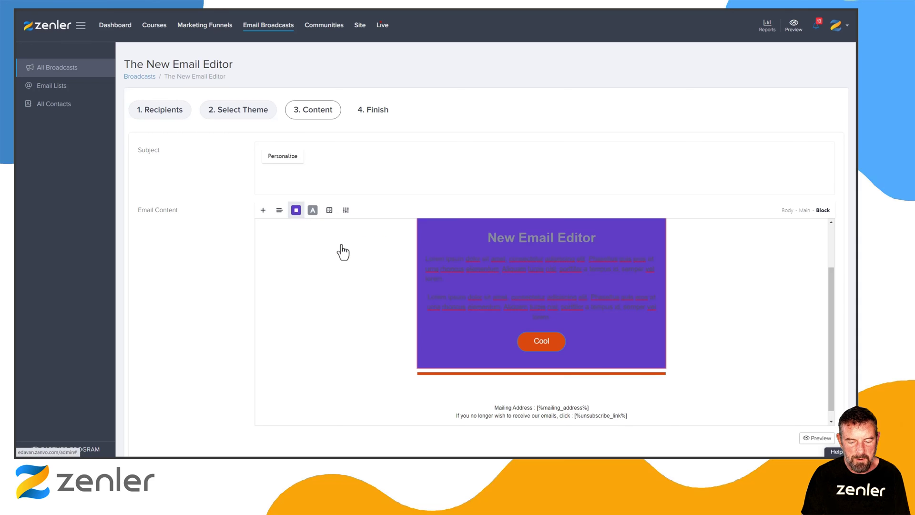
click(296, 210)
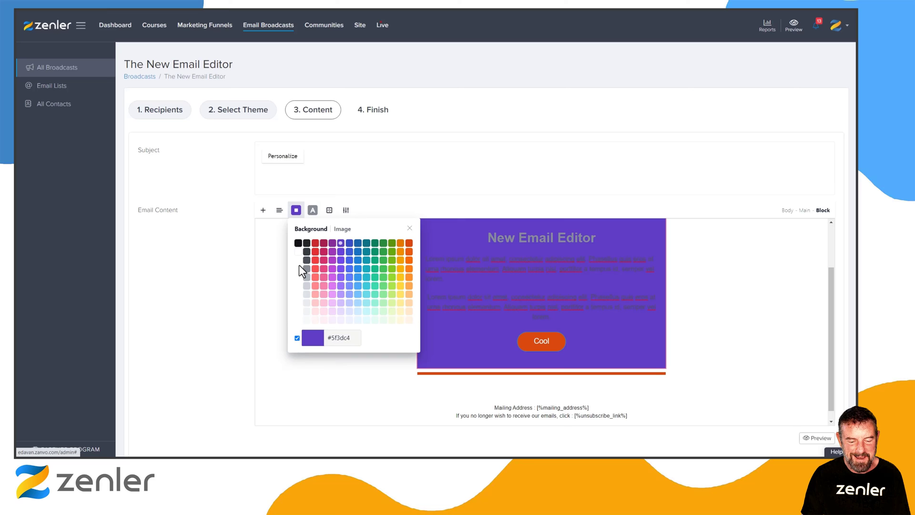
click(303, 317)
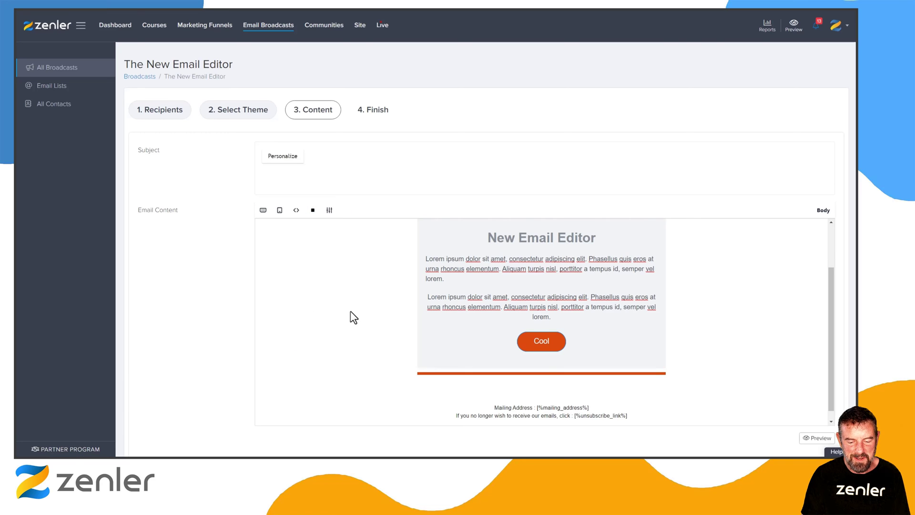
View the email body's padding setting and check the email's mobile layout before returning to the desktop view
scroll(354, 317, up, 2)
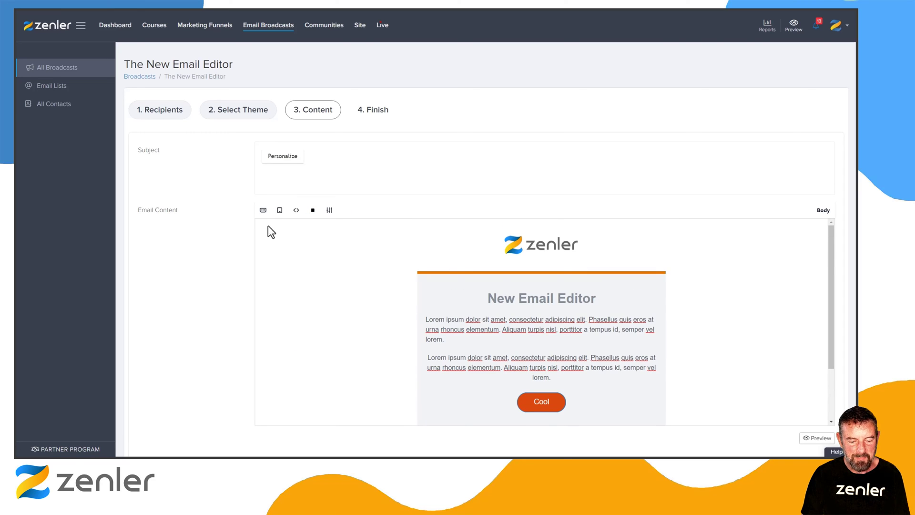
click(330, 210)
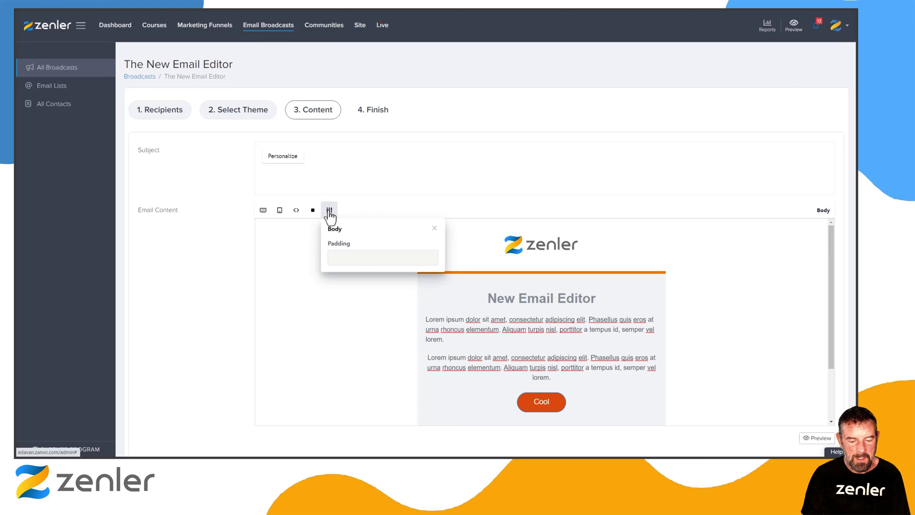
click(312, 259)
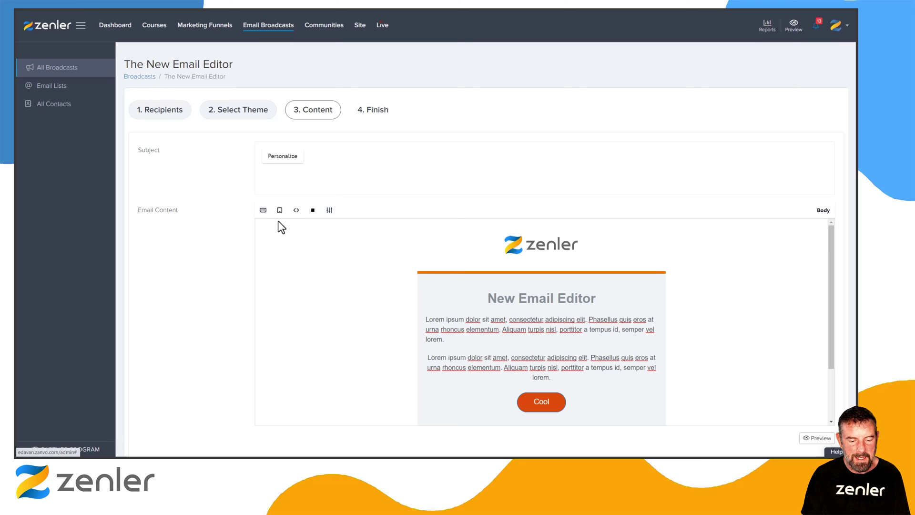
click(279, 213)
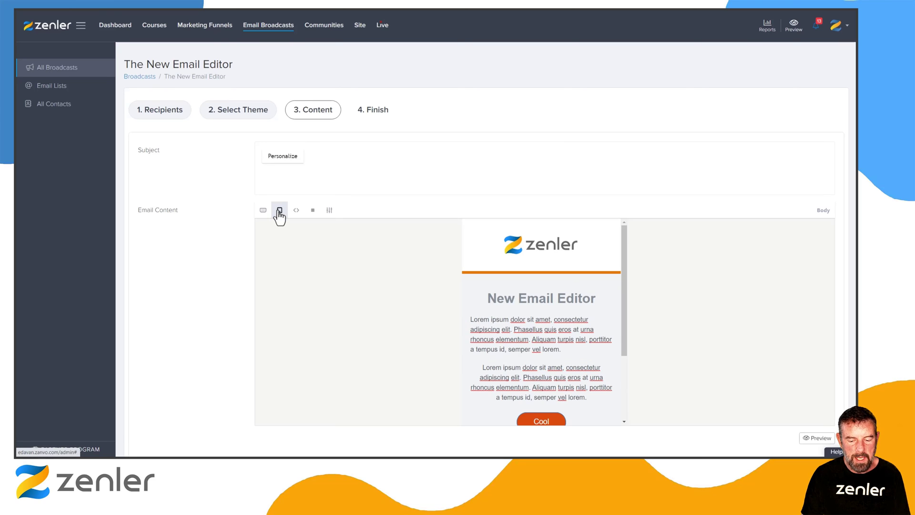
click(279, 213)
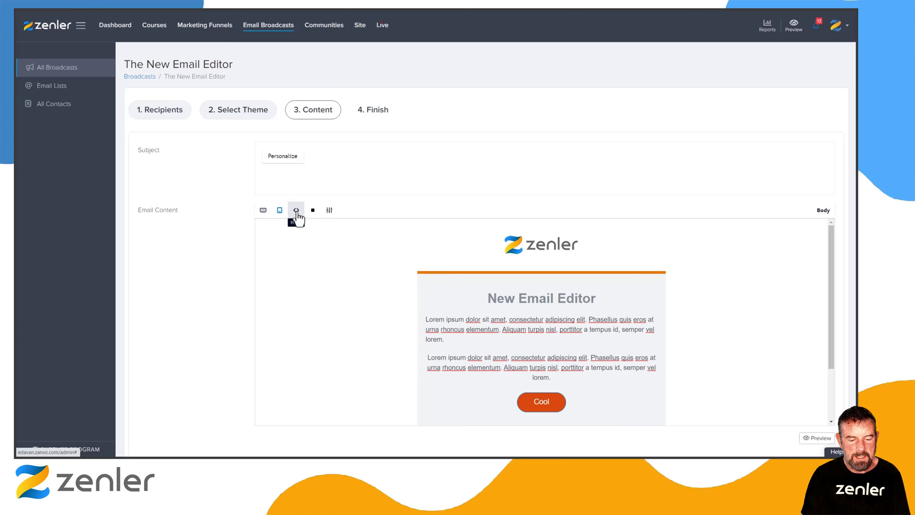
Try crimson #a61e4d as the background of the whole email body and return it to white
click(313, 210)
click(333, 245)
click(340, 244)
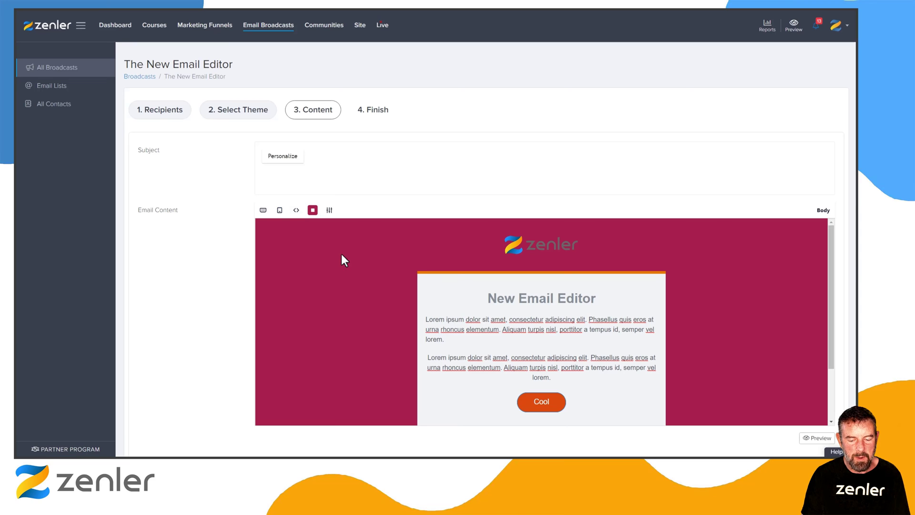
click(313, 209)
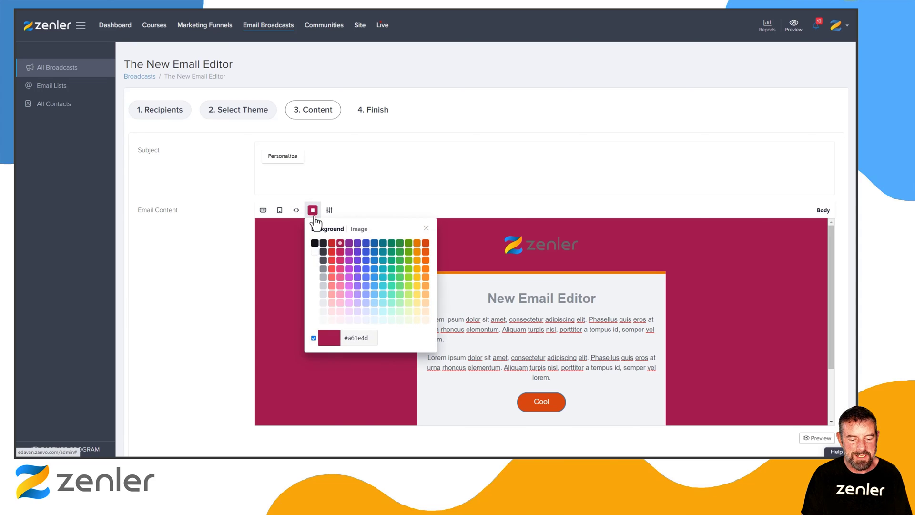
click(314, 256)
Examine the fonts and variables available for the footer's mailing address text, and look over the email down to the test mail field
scroll(571, 318, down, 2)
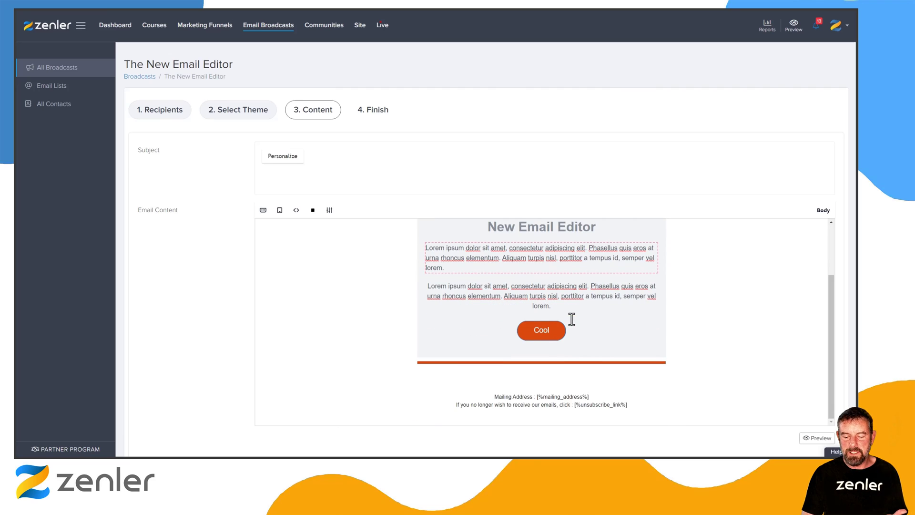
click(531, 396)
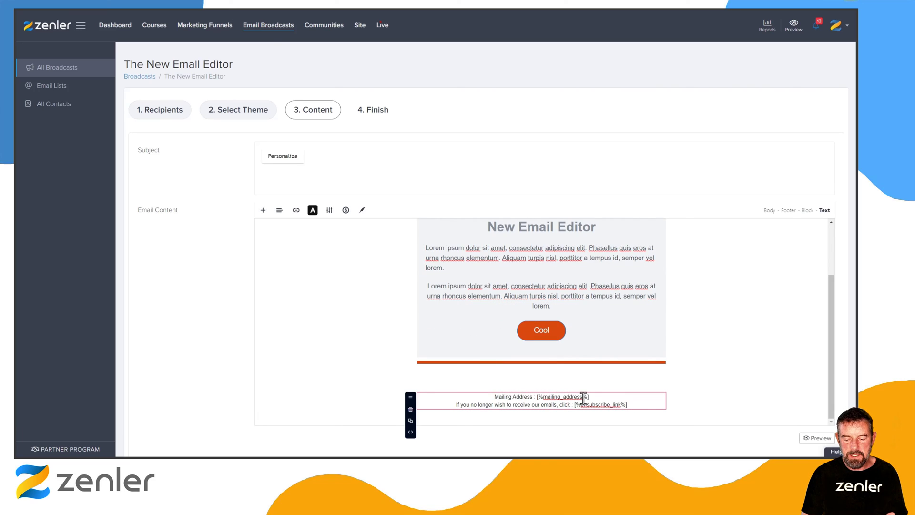
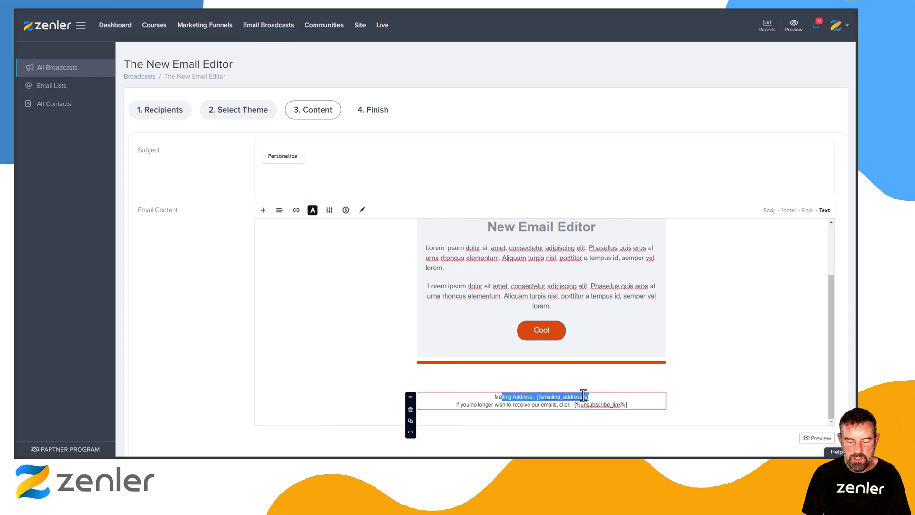
click(362, 212)
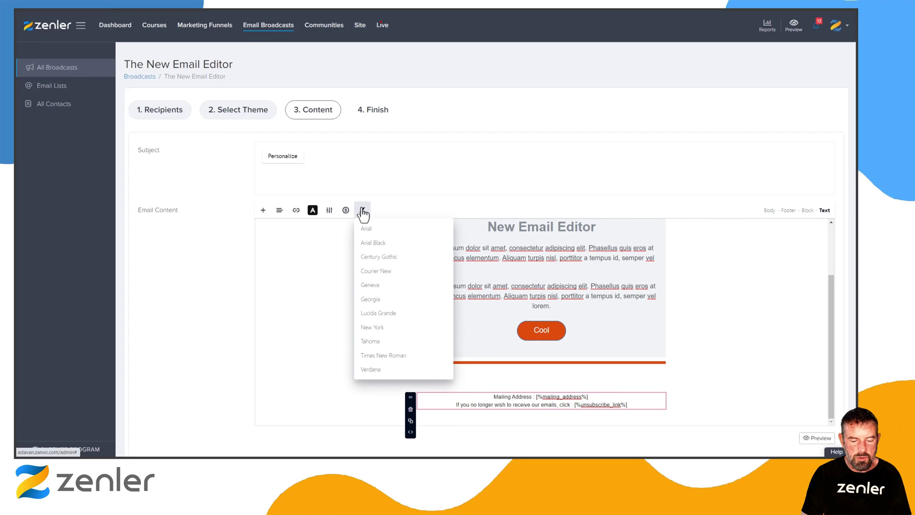
click(346, 213)
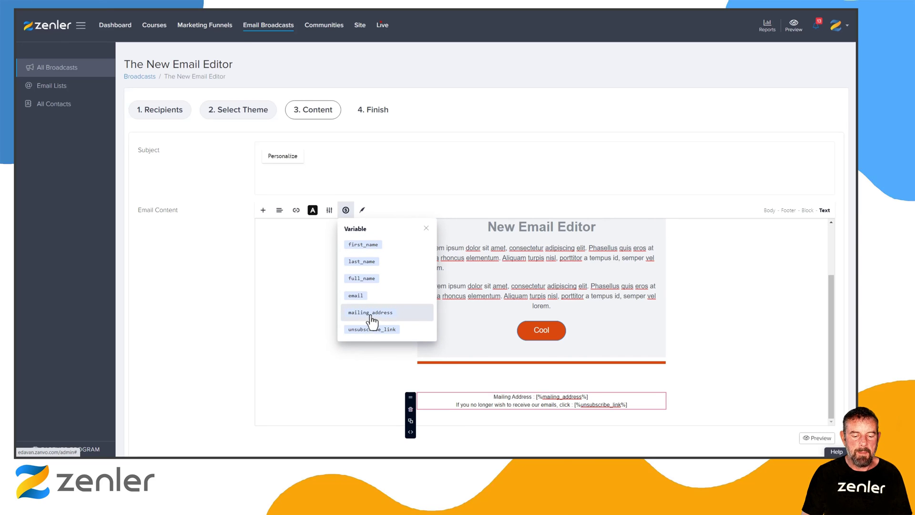
click(316, 330)
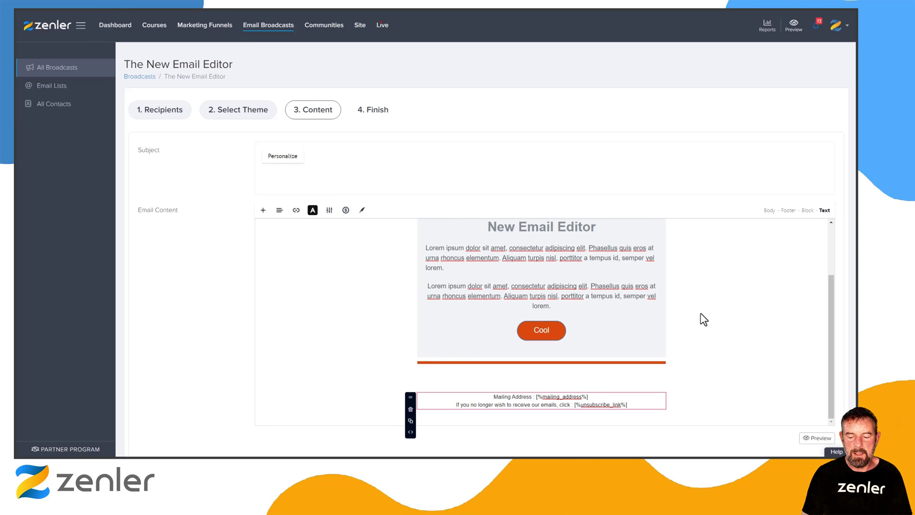
scroll(711, 310, up, 2)
scroll(667, 314, down, 1)
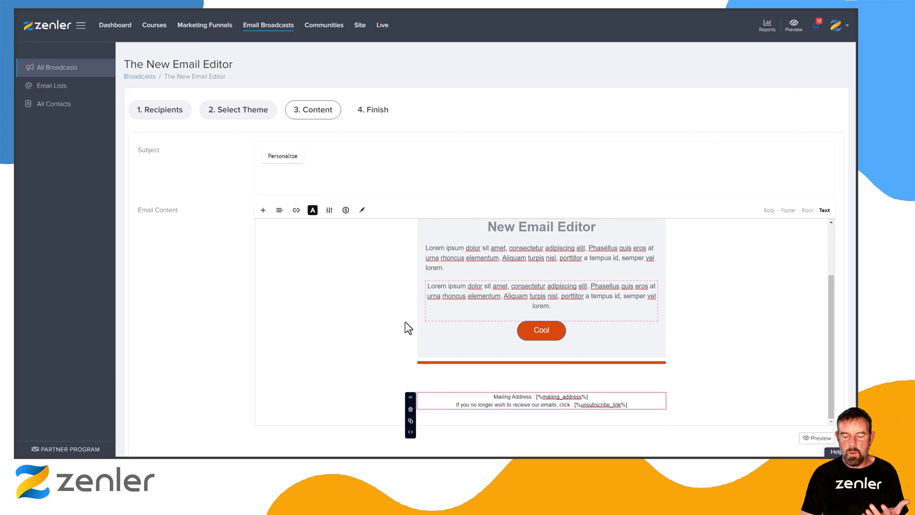
scroll(843, 364, down, 2)
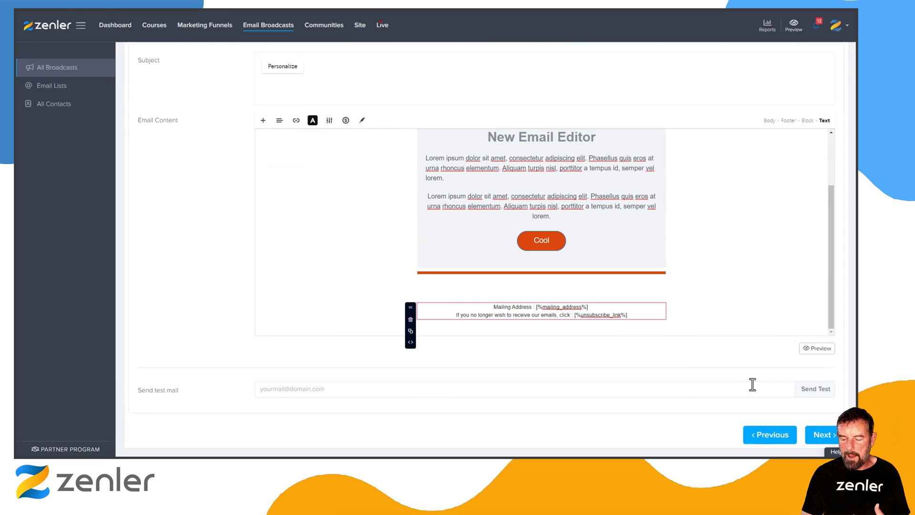
Preview the finished email, then set the subject to "test" and continue past the content stage
click(819, 349)
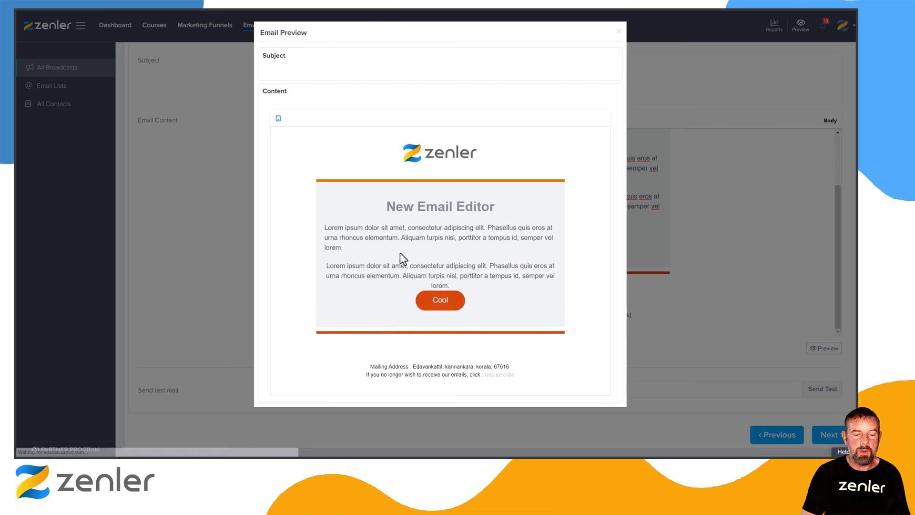
click(618, 32)
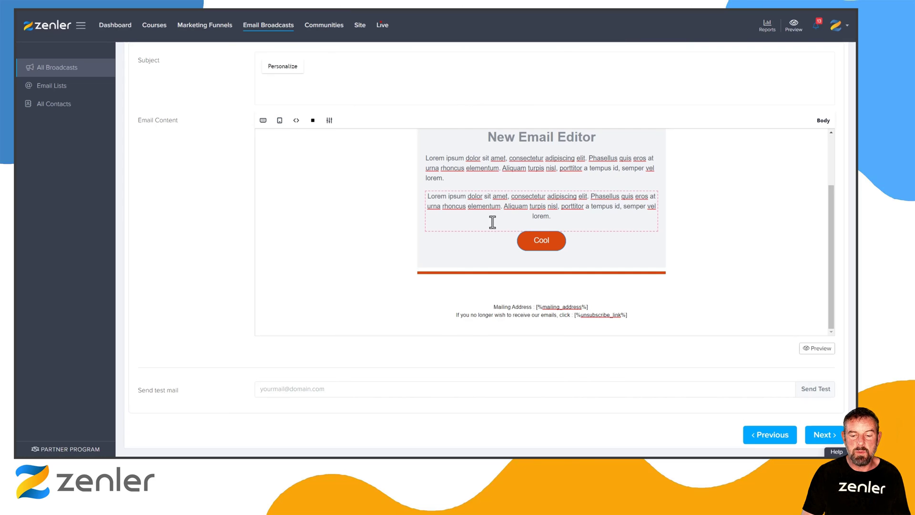
click(294, 96)
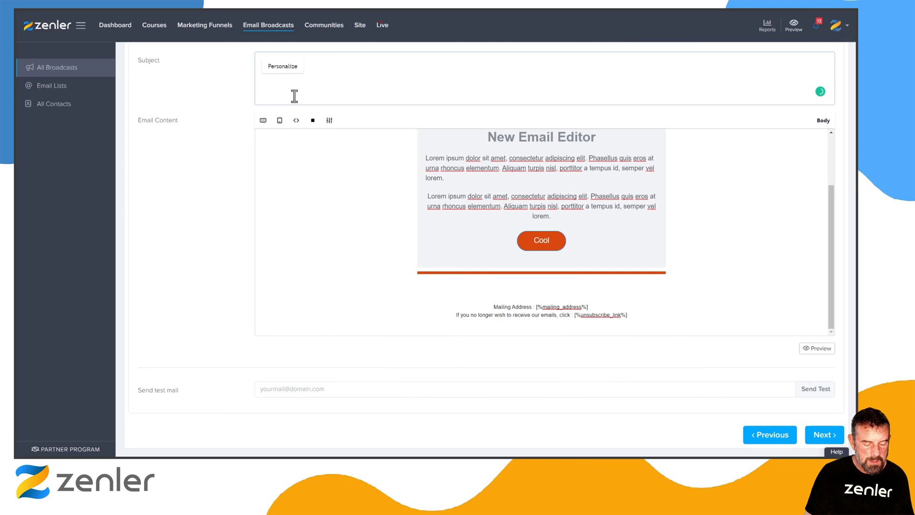
text(test)
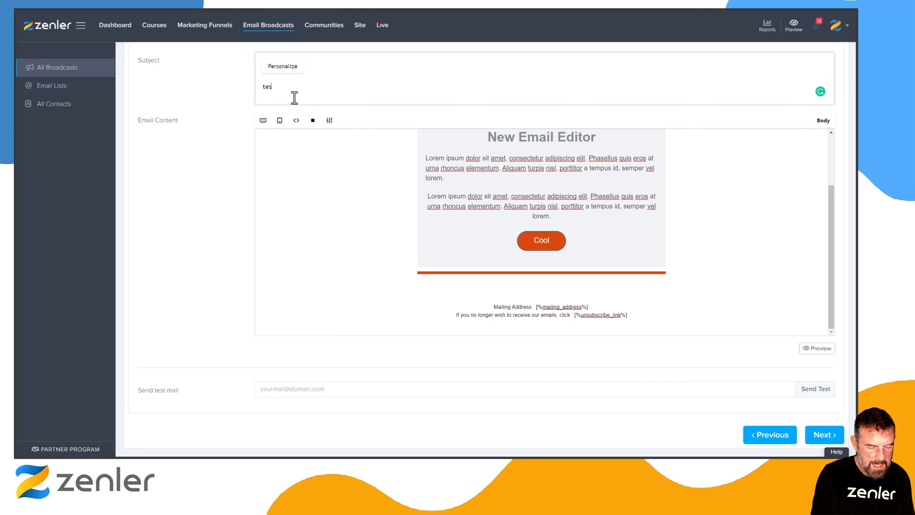
click(815, 434)
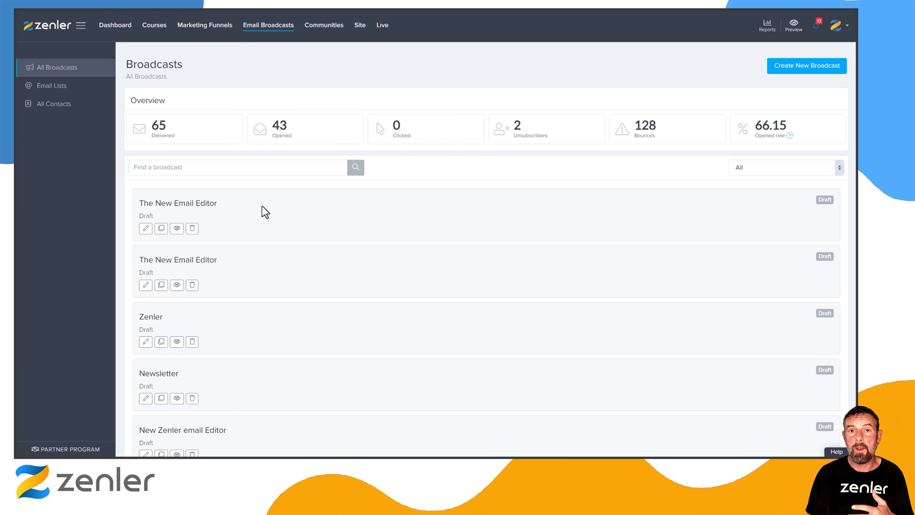
Retitle the topmost "The New Email Editor" draft as TEMPLATE, save it and return to the broadcasts list
drag(159, 219, 137, 217)
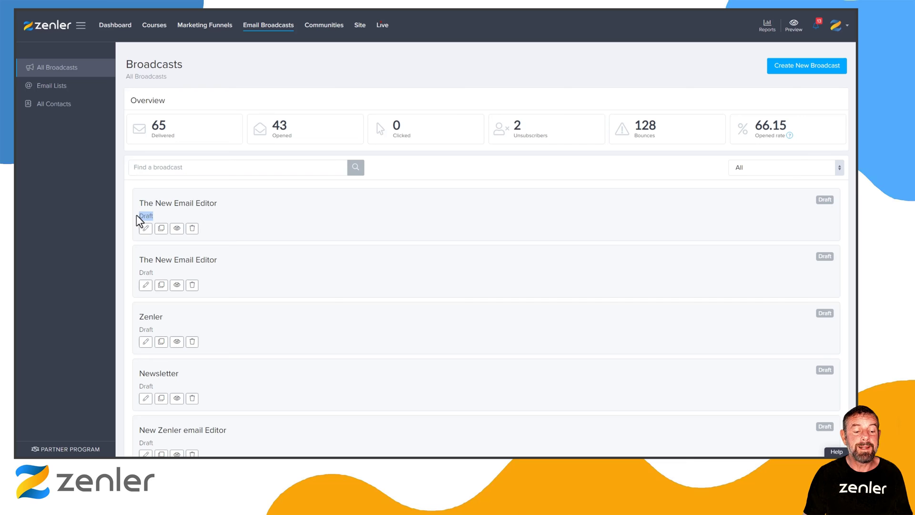
click(298, 227)
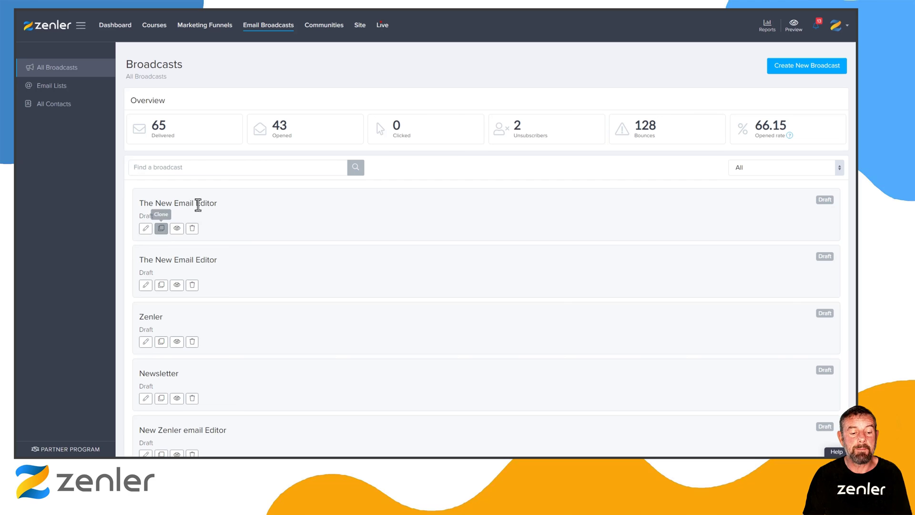
click(146, 228)
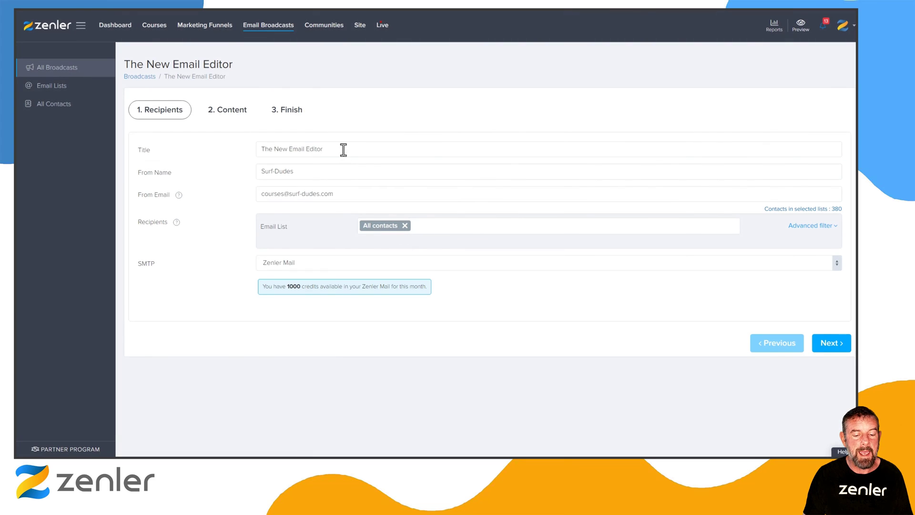
drag(343, 149, 209, 156)
text(TEMPLATE)
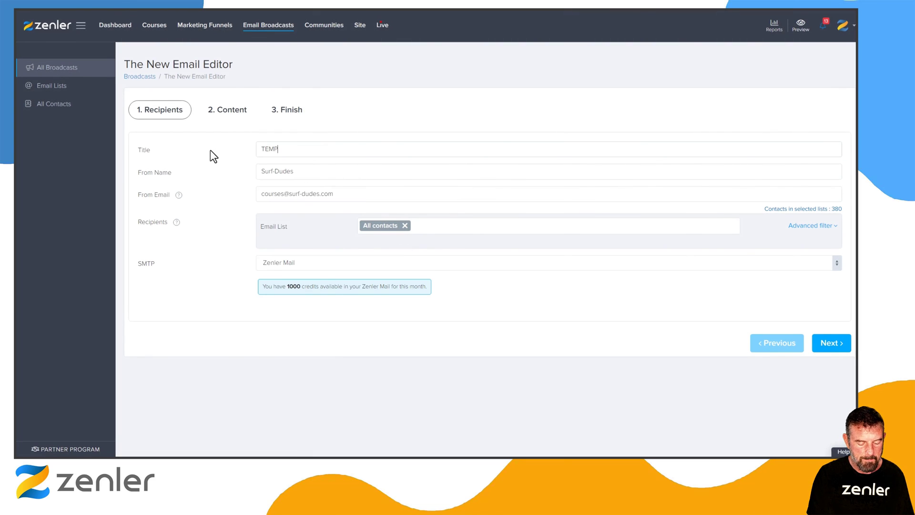
click(830, 344)
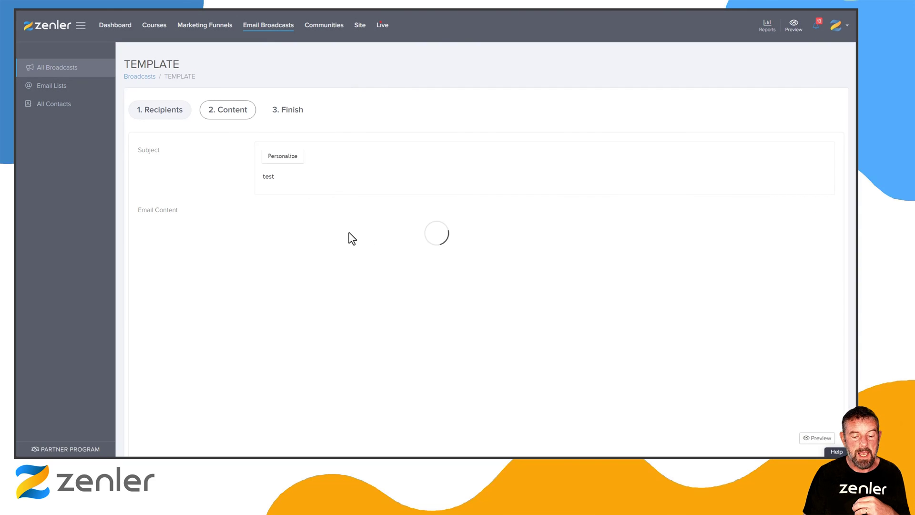
drag(190, 211, 249, 220)
click(212, 219)
click(266, 210)
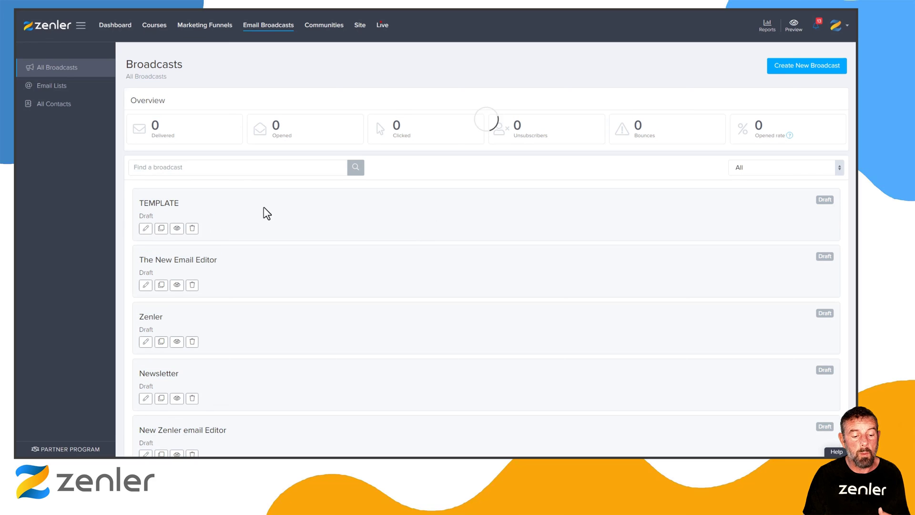
Clone the TEMPLATE broadcast under the title TEMPLATE_copy and open the copy's email content
click(161, 229)
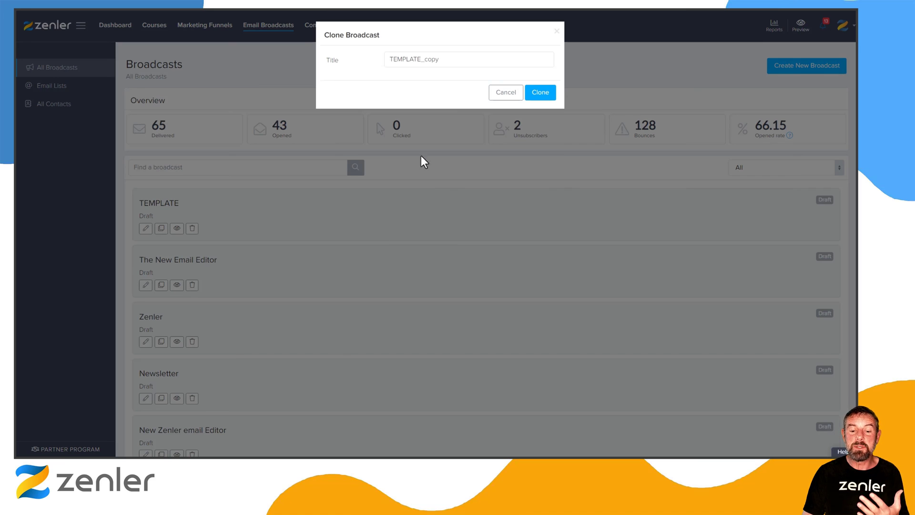
click(541, 94)
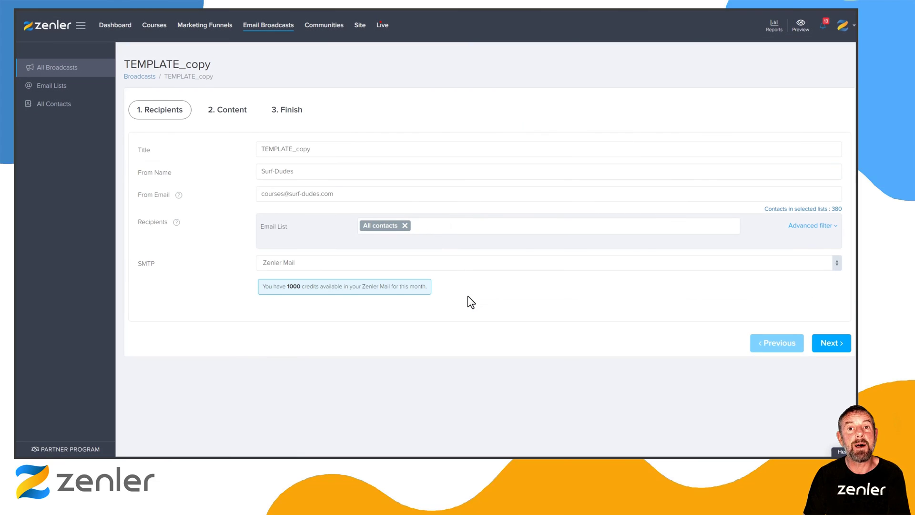
click(827, 345)
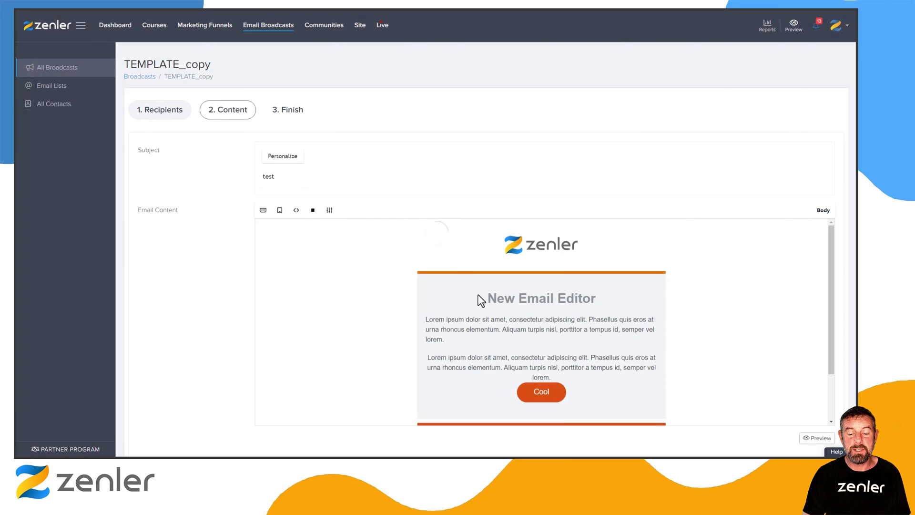